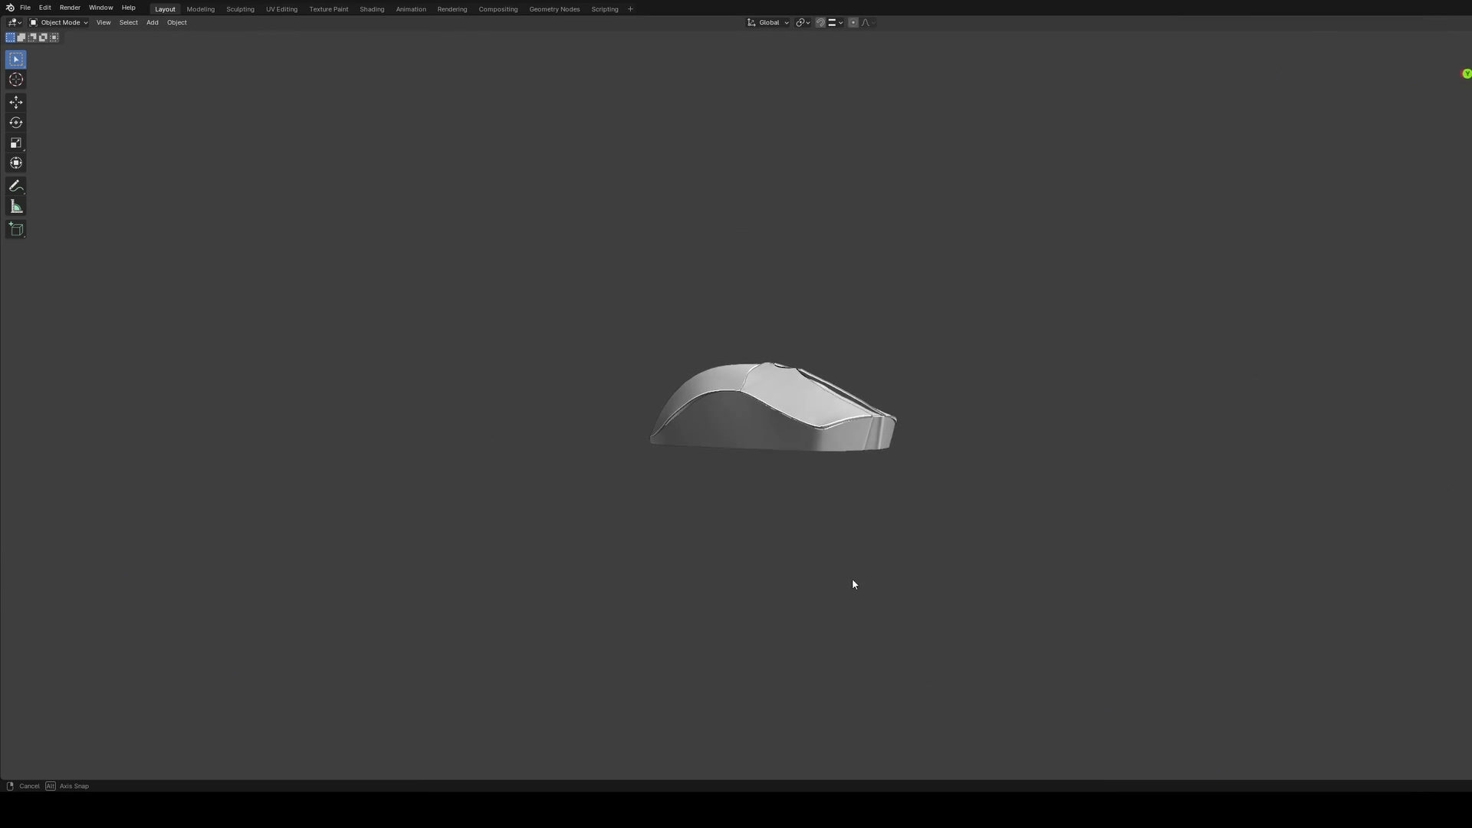
middle_drag(854, 585, 674, 633)
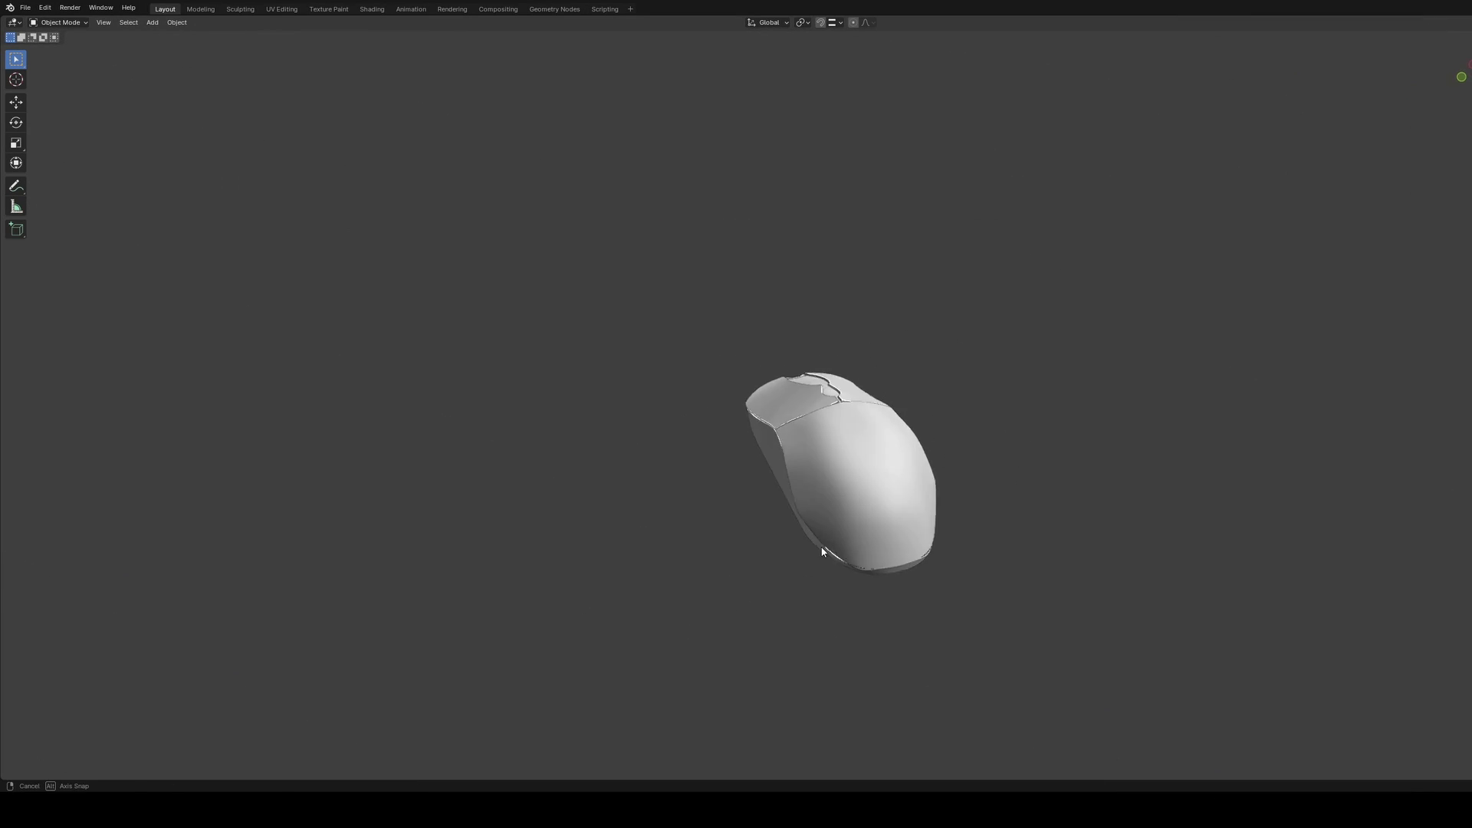
mouse_move(822, 551)
middle_down()
mouse_move(921, 487)
mouse_move(831, 529)
middle_up()
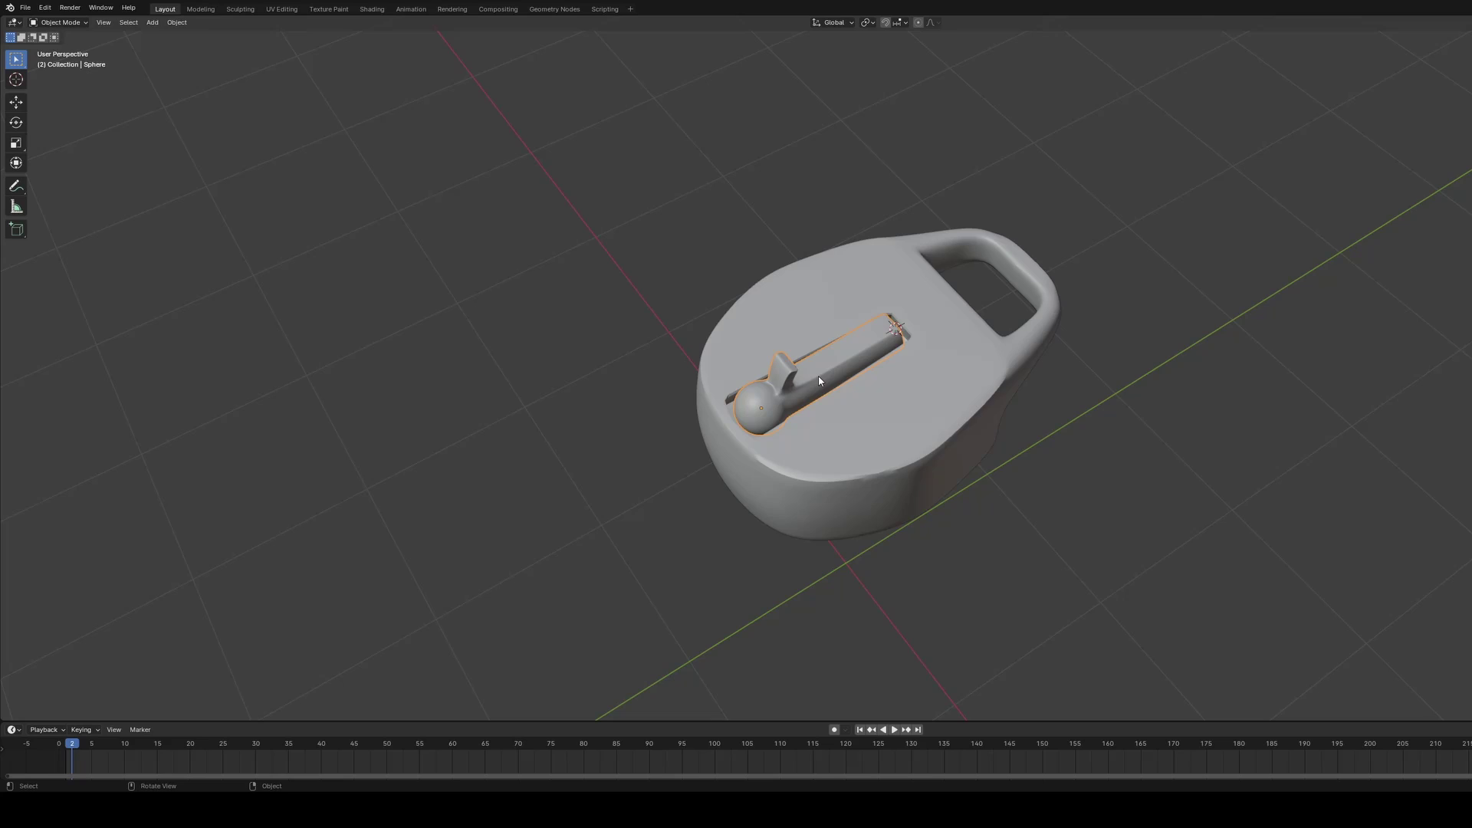
middle_drag(819, 381, 921, 448)
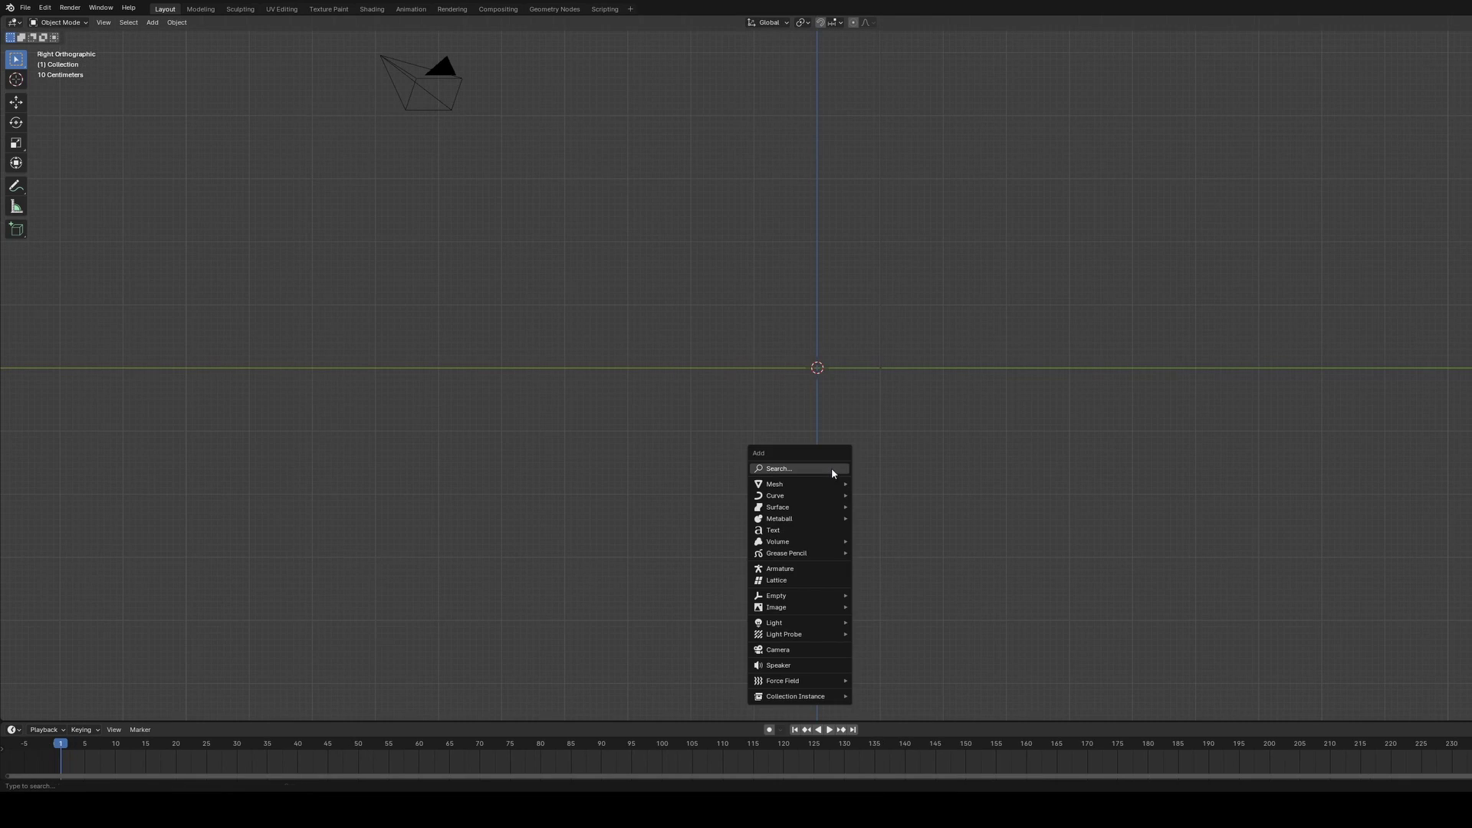
Step: Add the side-view shoe photo as a reference image in the right orthographic view
mouse_move(786, 608)
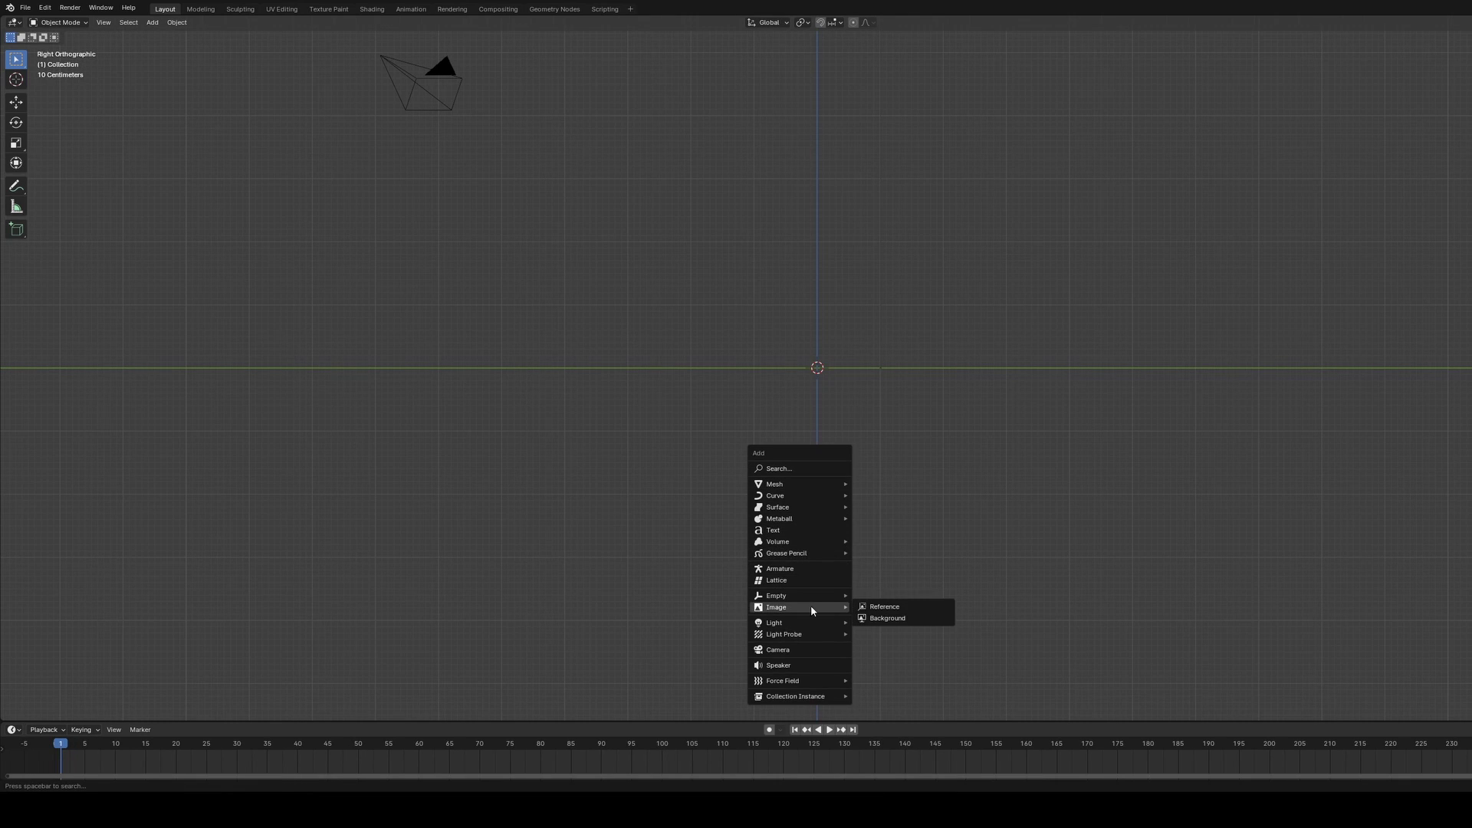
click(874, 607)
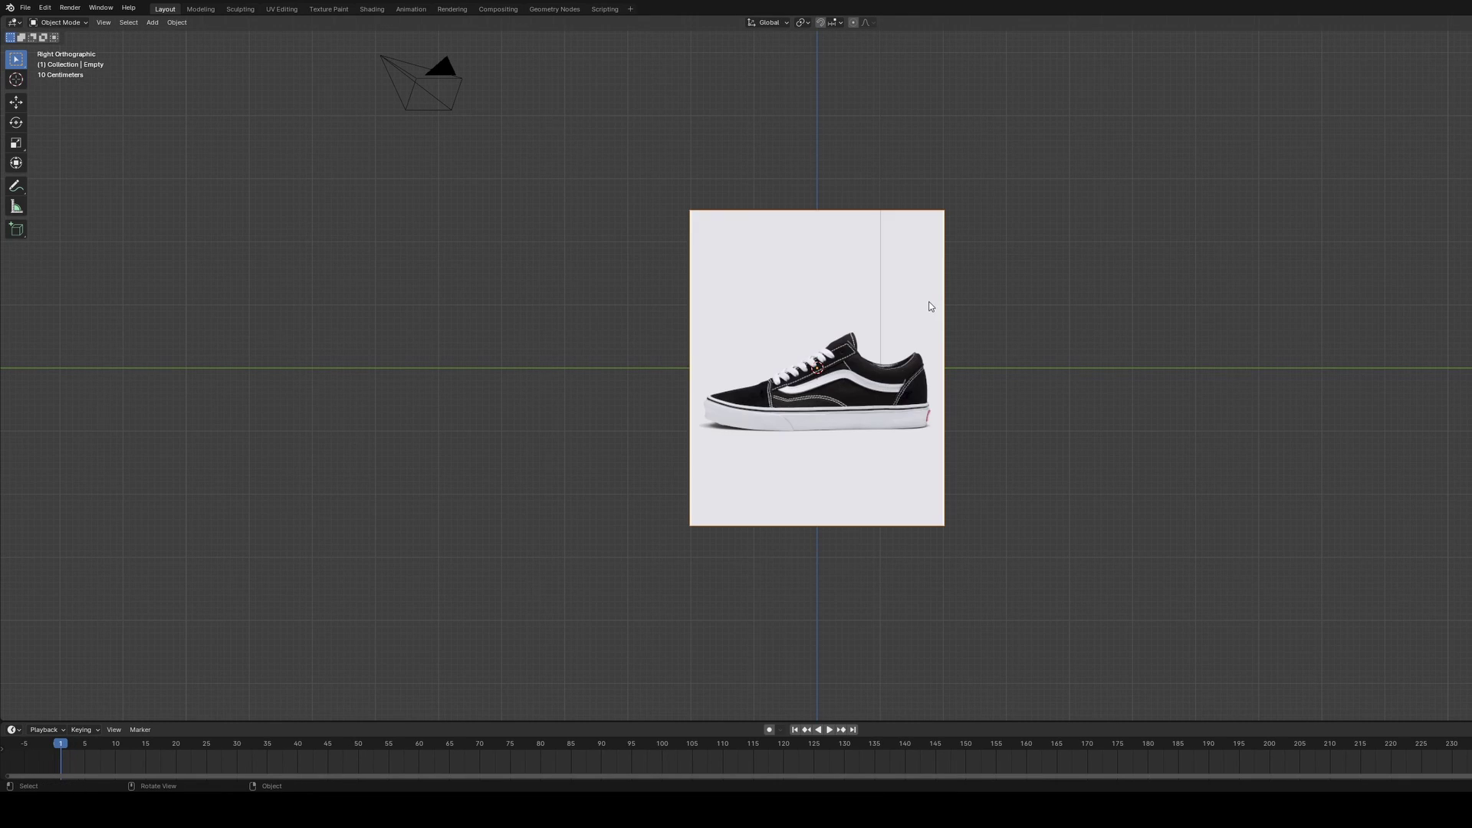
scroll(816, 526, up, 3)
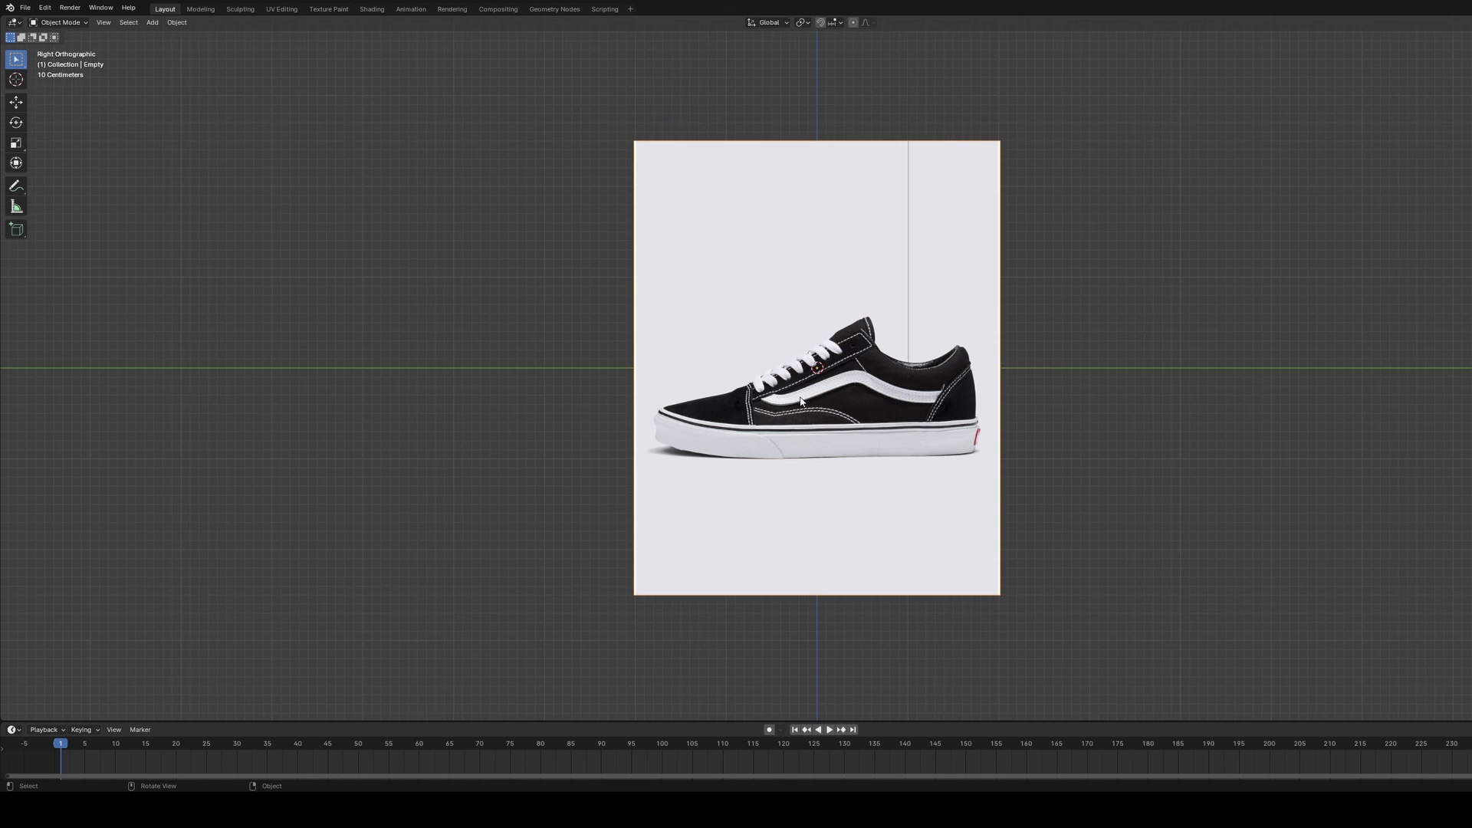
Step: Add the front-view photo of the shoe pair as a reference image in the front orthographic view
middle_drag(818, 461, 891, 424)
key(KP_1)
key(shift+a)
click(891, 424)
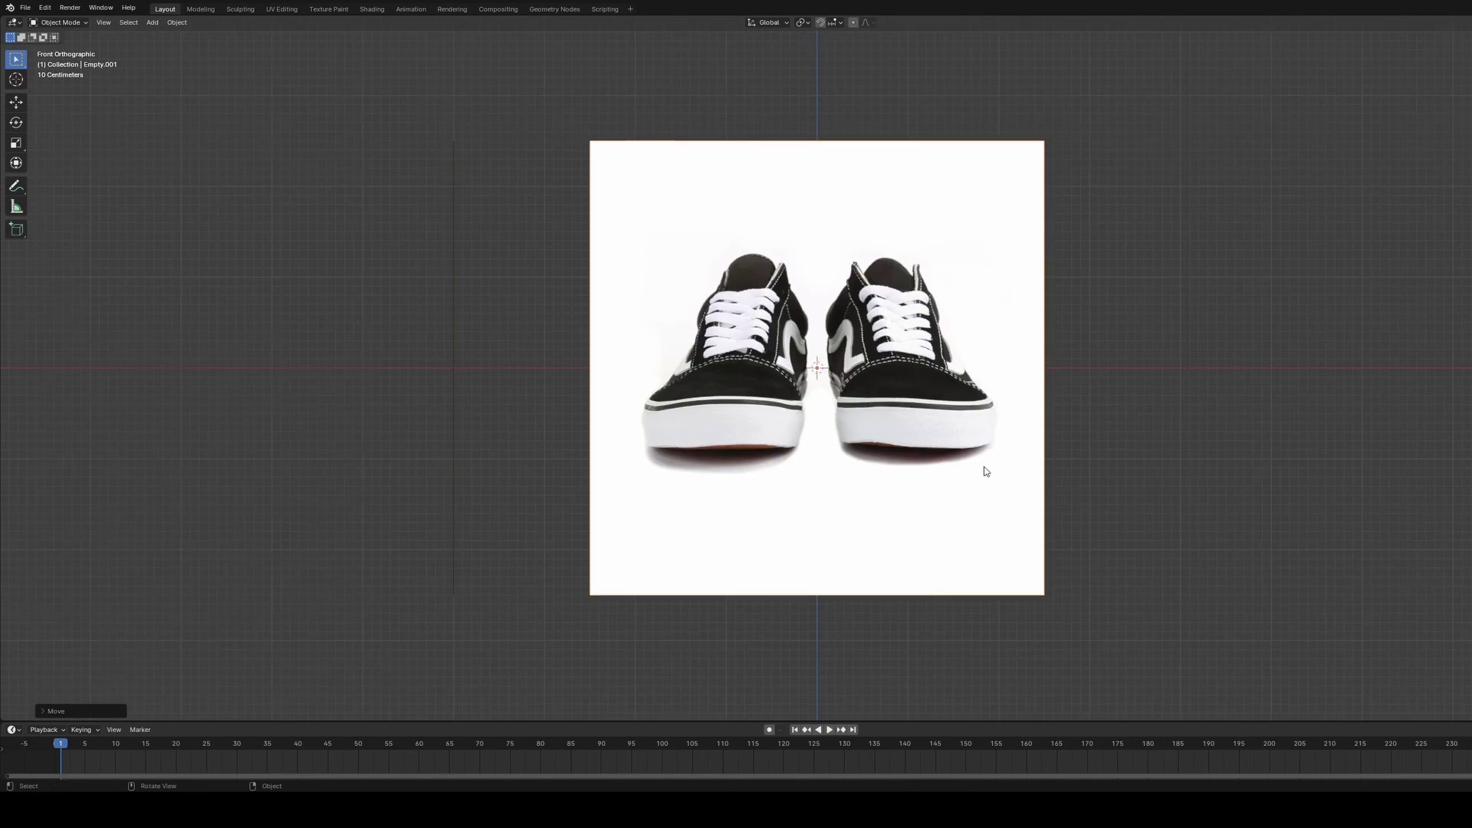
middle_drag(987, 471, 799, 450)
key(KP_3)
key(KP_7)
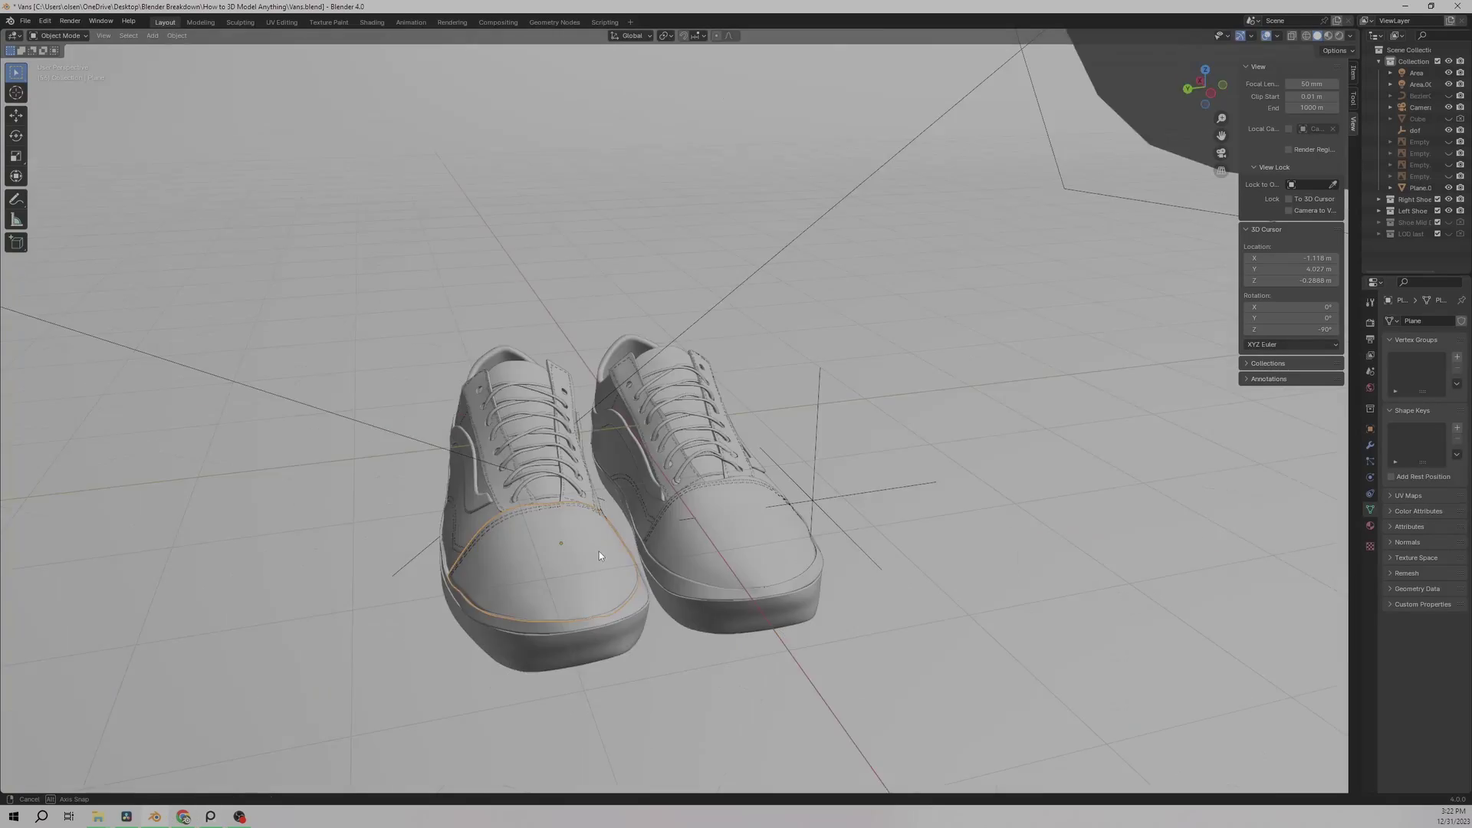
middle_drag(600, 555, 533, 521)
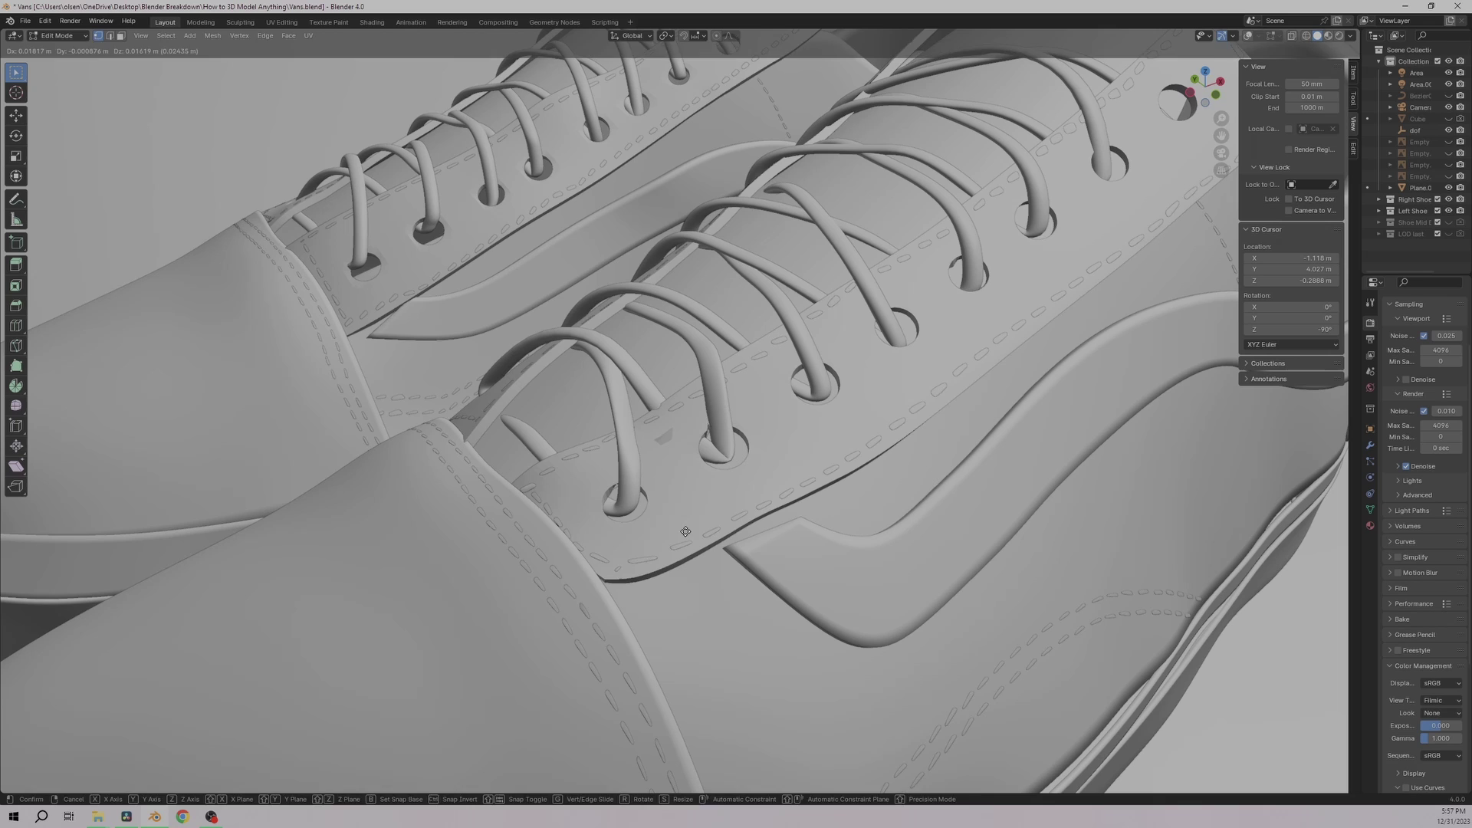
Step: Move the selected mesh geometry slightly near the front eyelets of the shoe's lace panel
click(678, 473)
click(678, 466)
key(shift+alt+z)
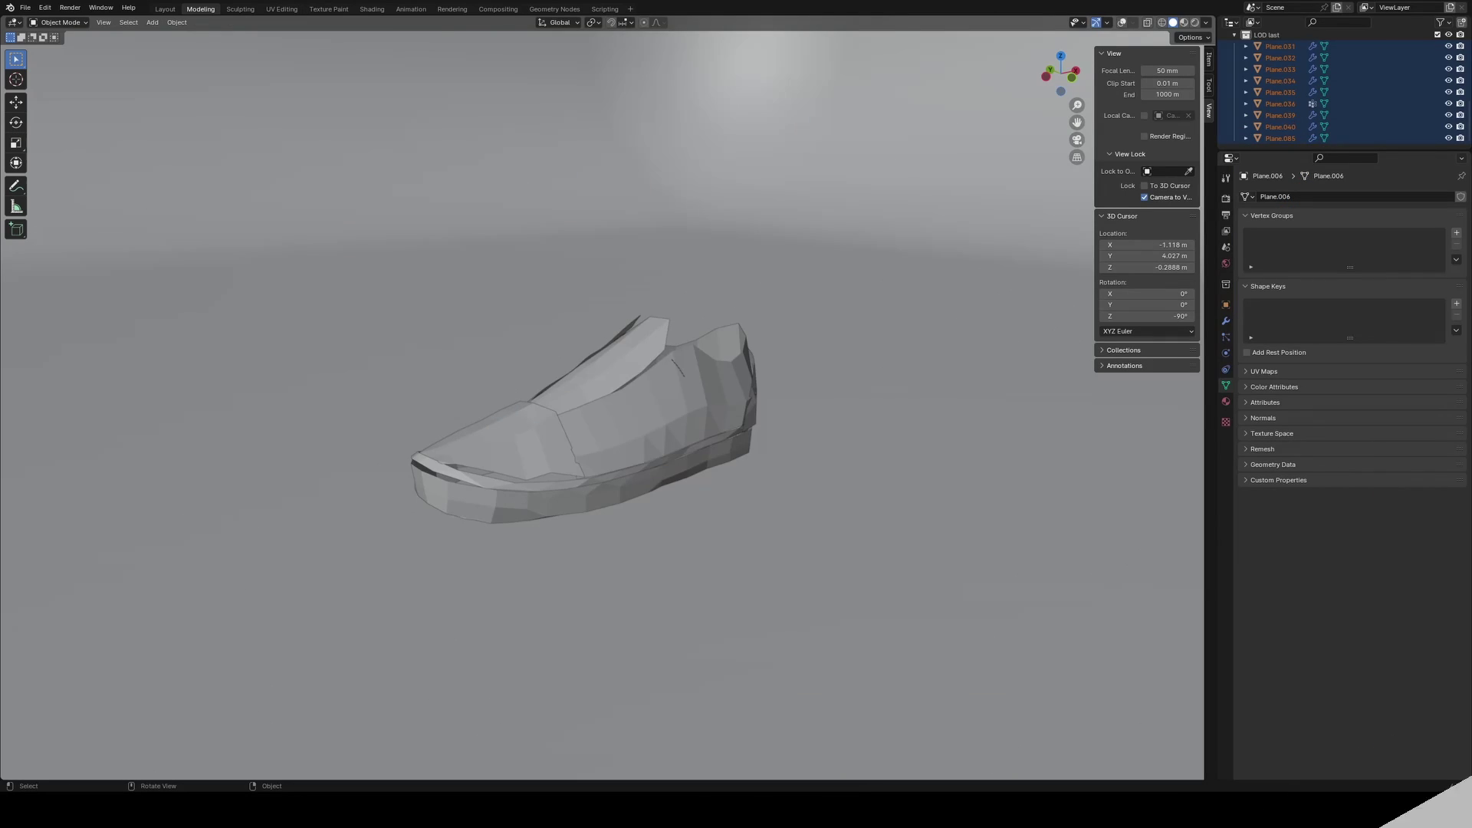
Step: Examine the low-poly shoe's separate panels and the mesh of its toe piece from several angles
mouse_move(537, 460)
middle_down()
mouse_move(550, 486)
mouse_move(580, 428)
mouse_move(582, 480)
mouse_move(543, 467)
middle_up()
click(550, 486)
scroll(613, 489, up, 8)
scroll(644, 497, down, 8)
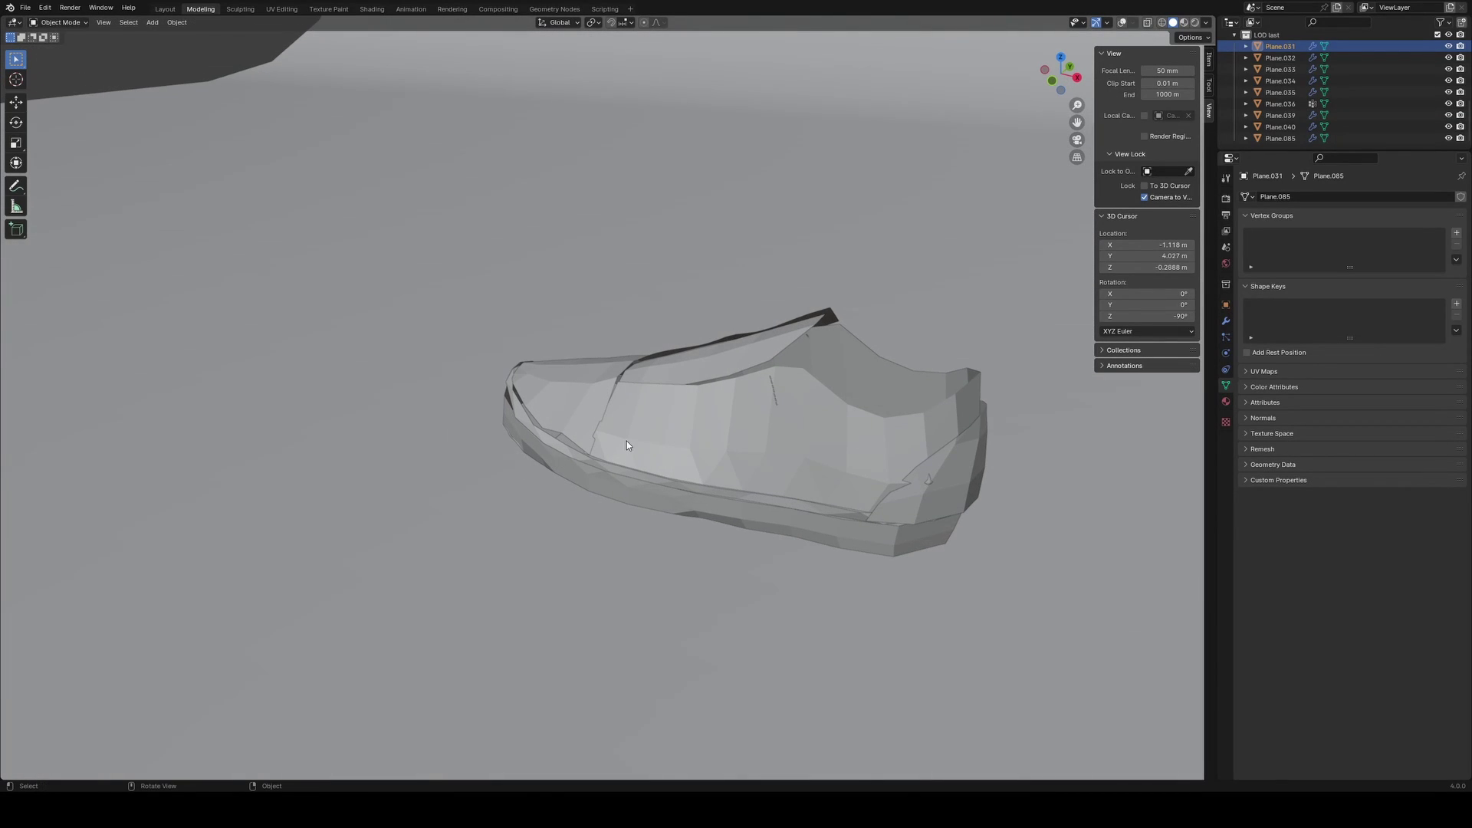
key(shift+alt+z)
click(633, 439)
middle_drag(647, 434, 690, 417)
key(Tab)
click(478, 445)
click(478, 444)
key(Tab)
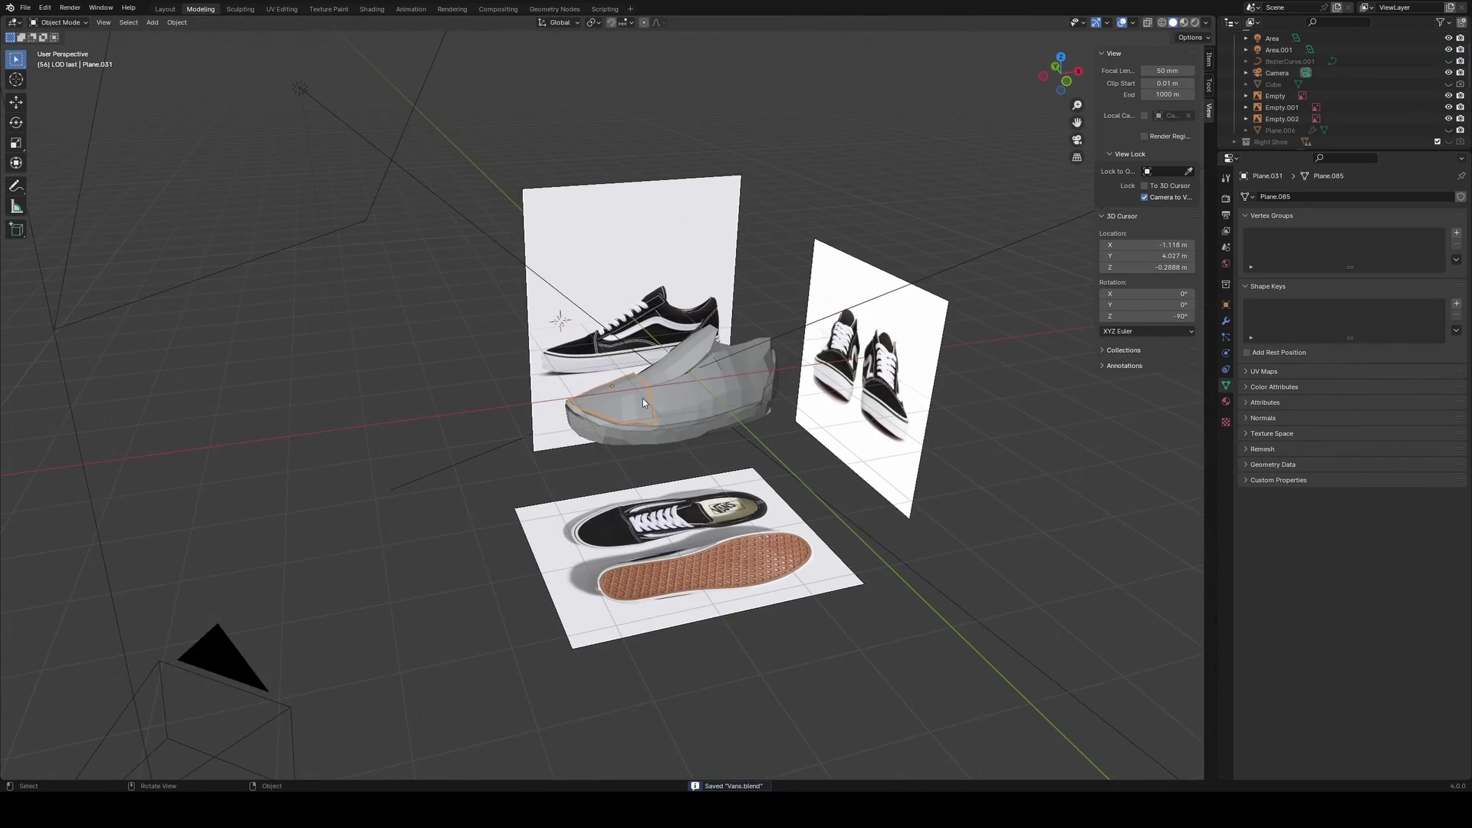
scroll(687, 421, down, 5)
click(572, 398)
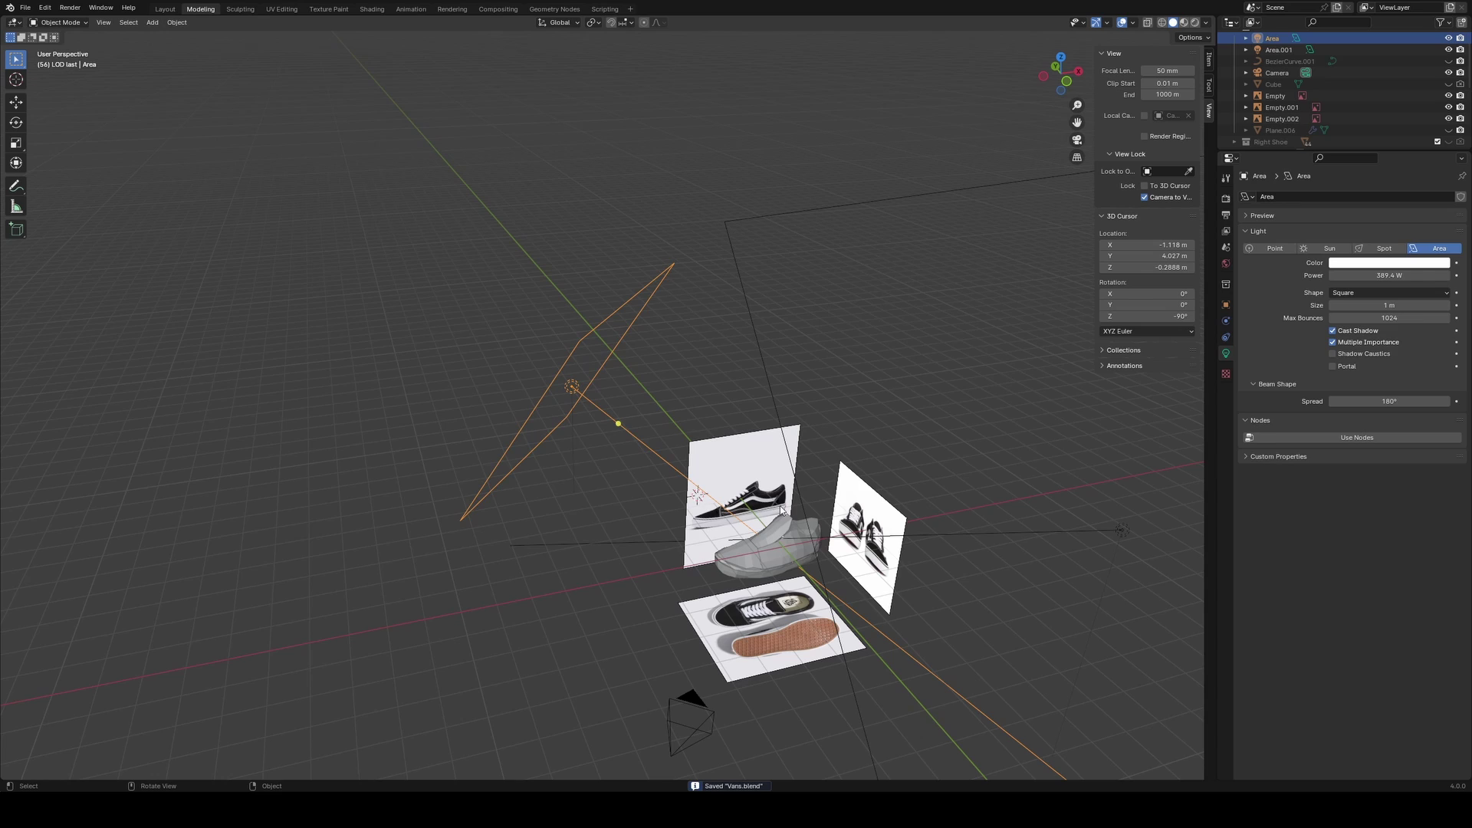
click(770, 566)
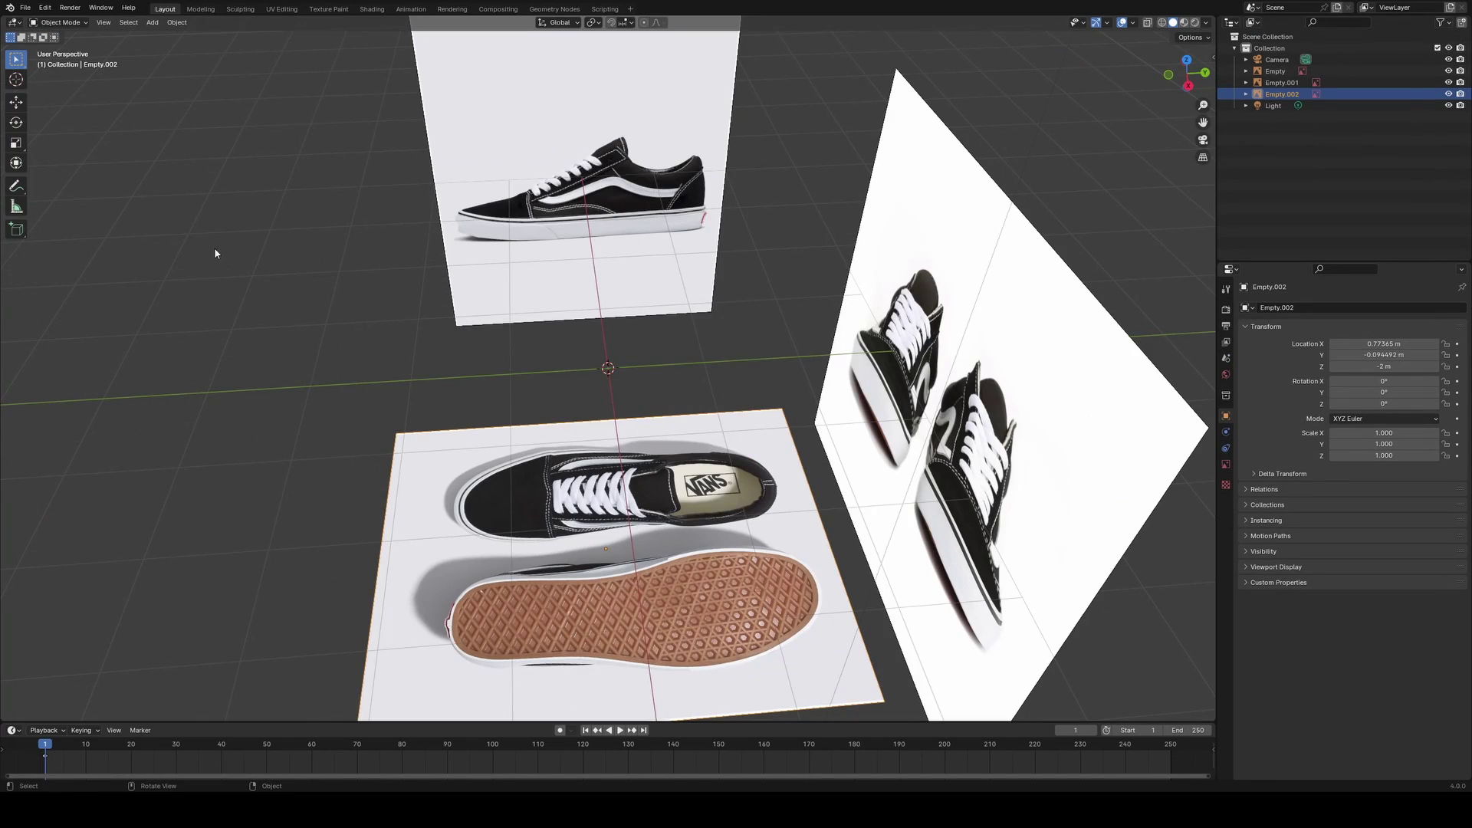
Step: Lower the top-view reference image to Z -2.5 m and add a plane rotated 90° about the Y axis
alt+middle_drag(215, 253, 244, 214)
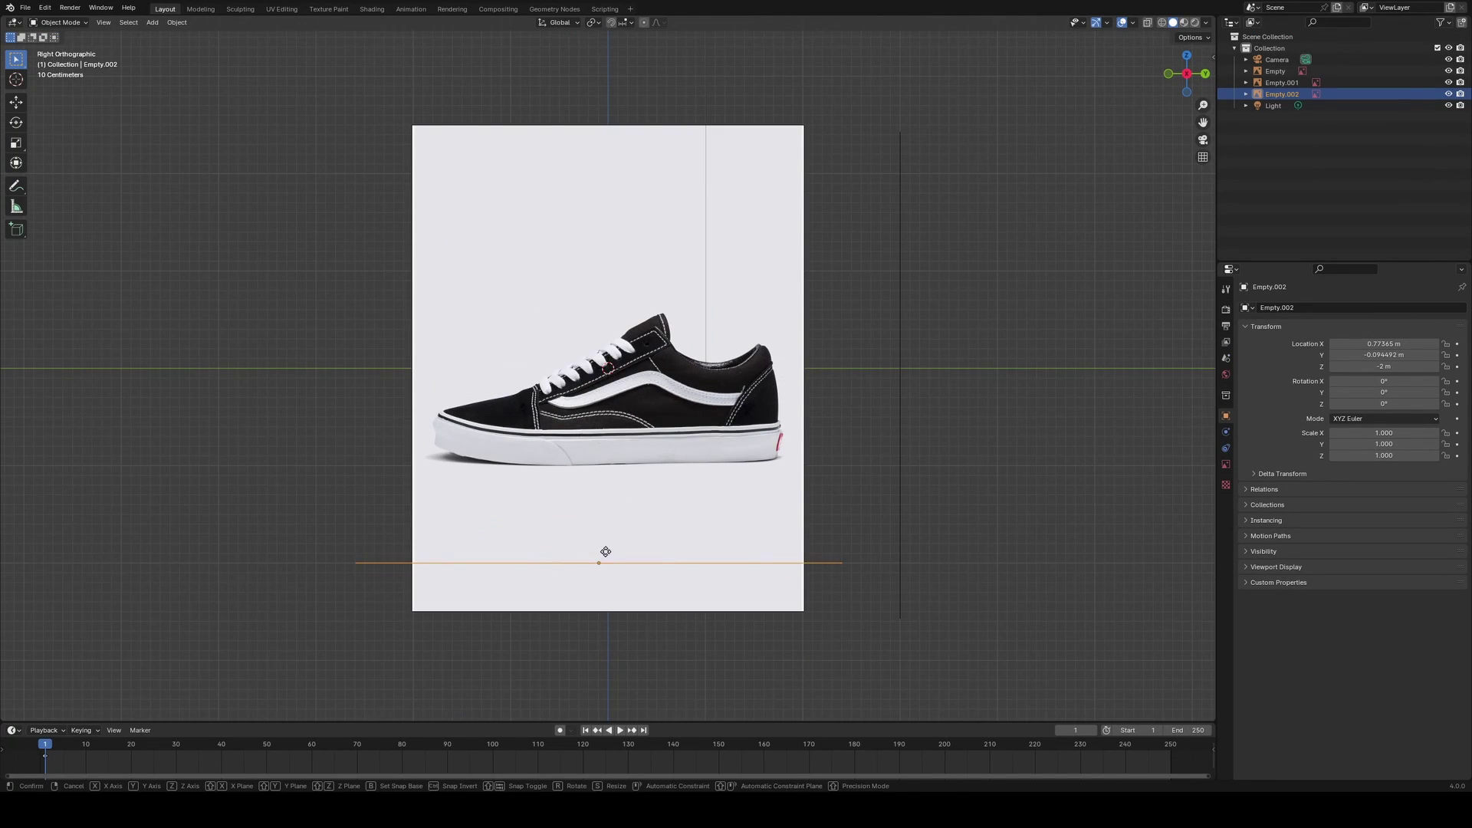
key(shift+a)
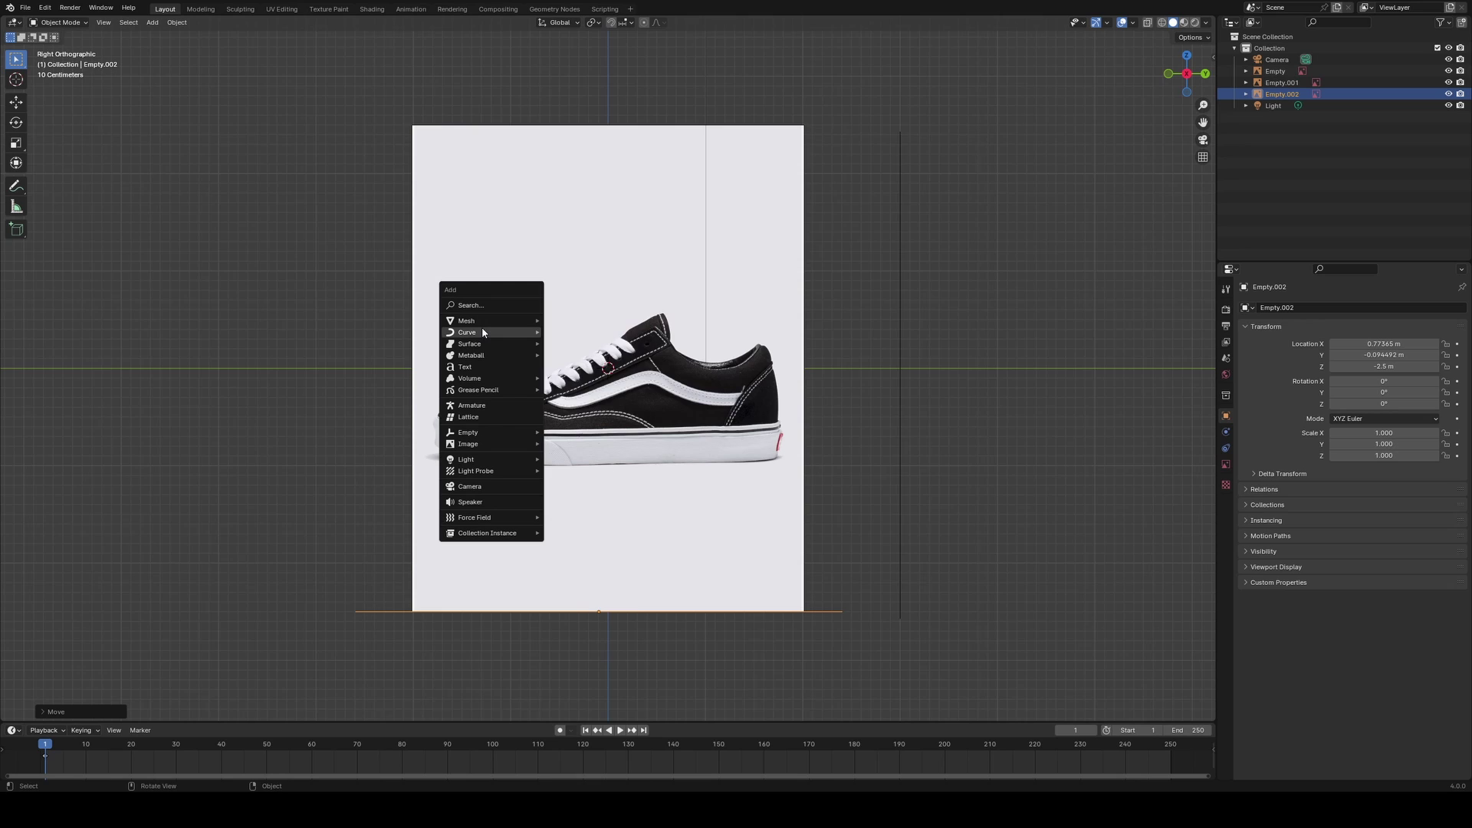
mouse_move(482, 327)
click(578, 319)
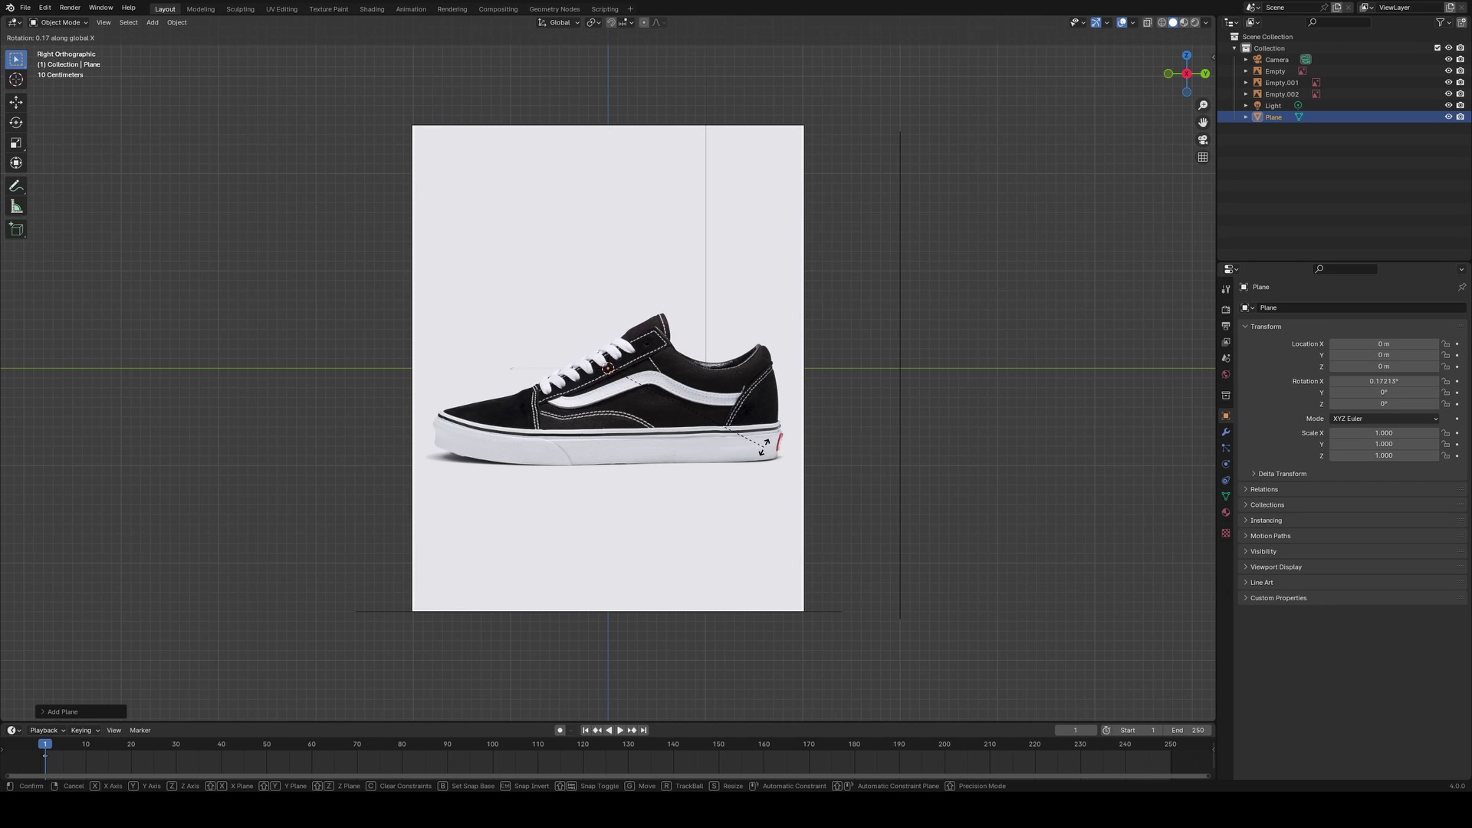
text(y90)
key(Return)
Step: Scale the plane to 0.254 and move it over the toe of the shoe in the side reference image
key(s)
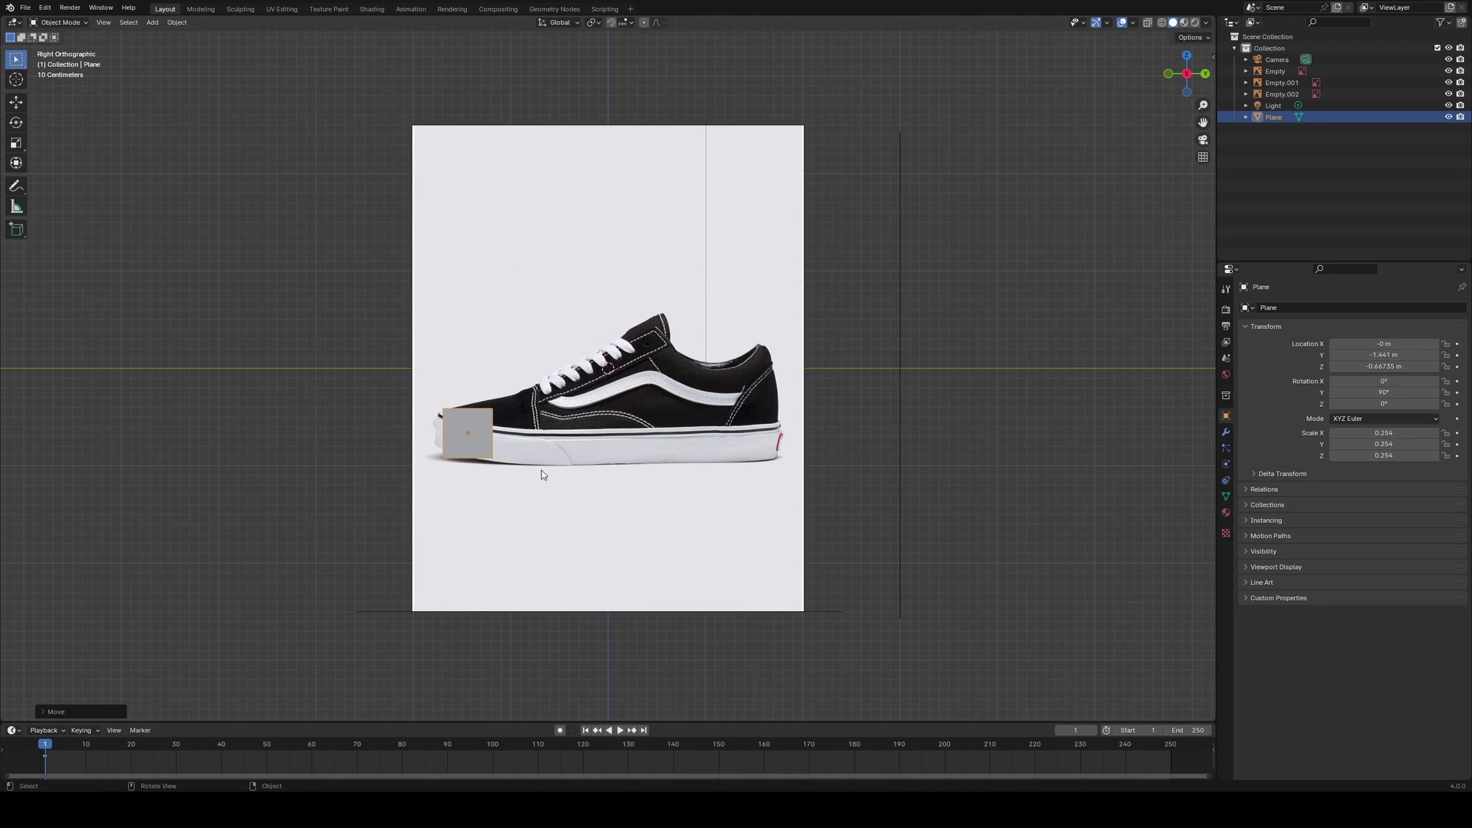
drag(497, 455, 460, 425)
scroll(500, 385, up, 8)
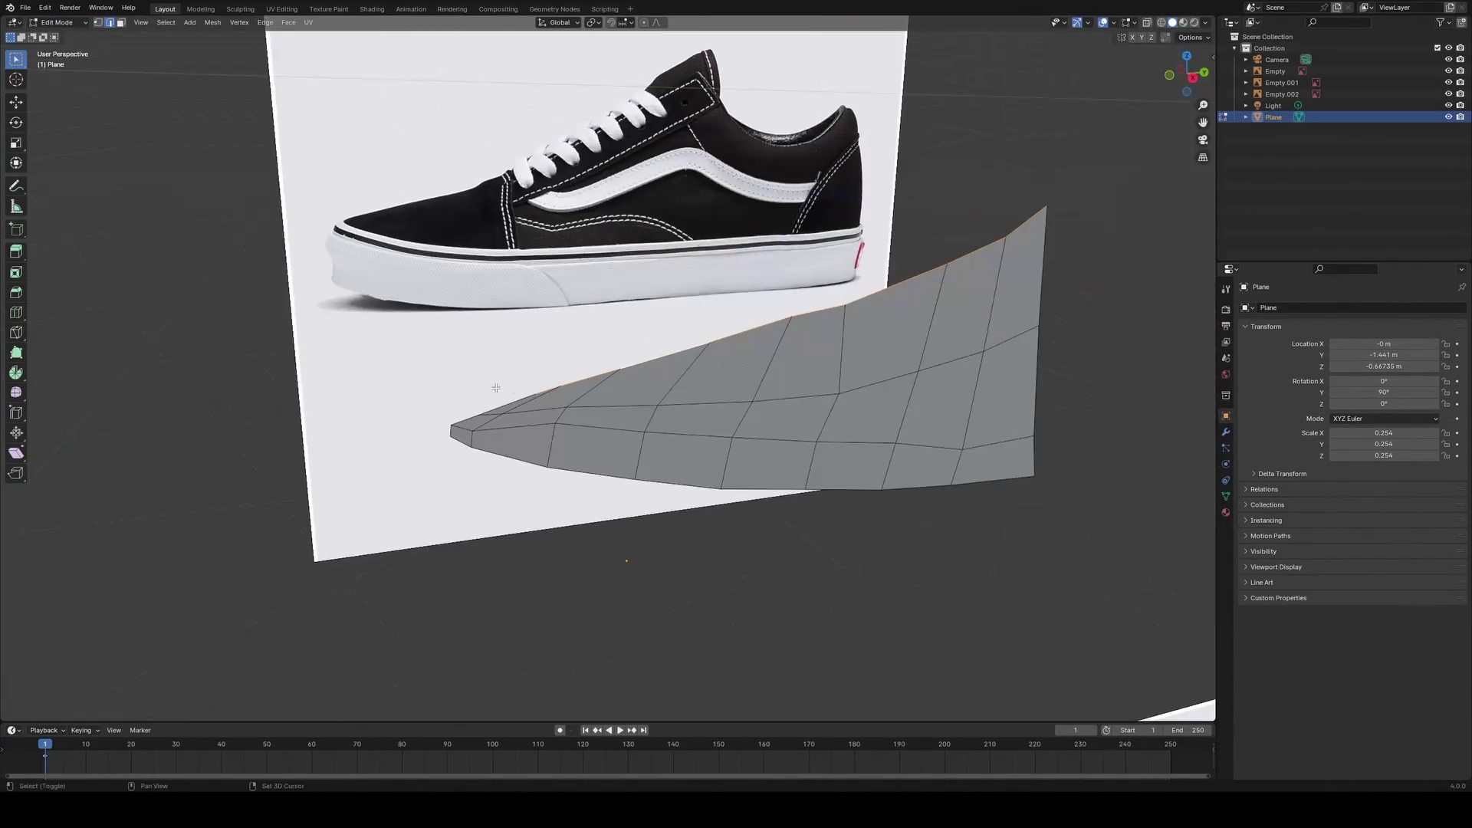
Step: Move the toe mesh's selected edge outward along X with proportional editing, following the toe cap in the top-view reference image
middle_drag(583, 414, 646, 458)
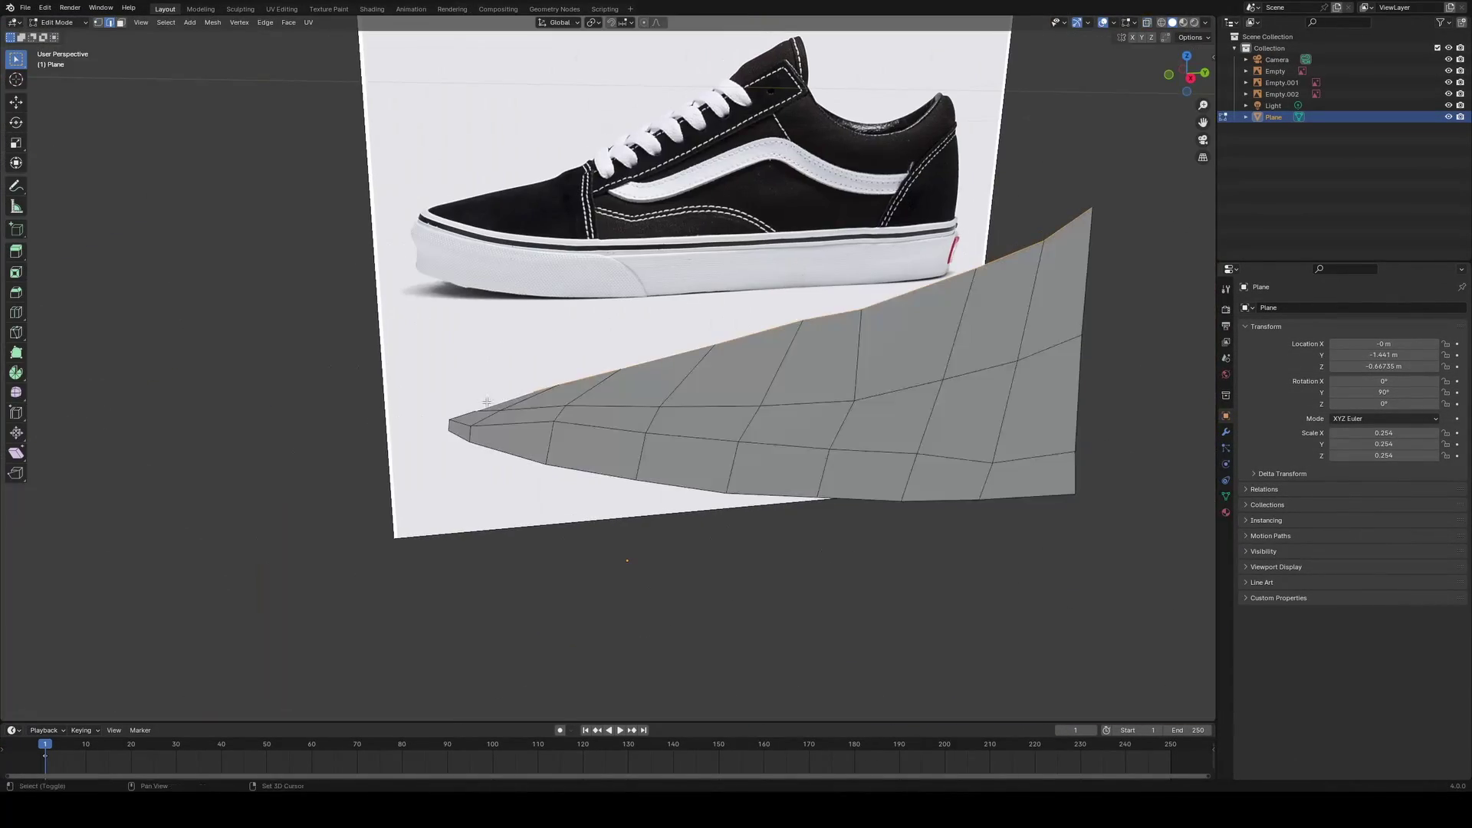
key(KP_7)
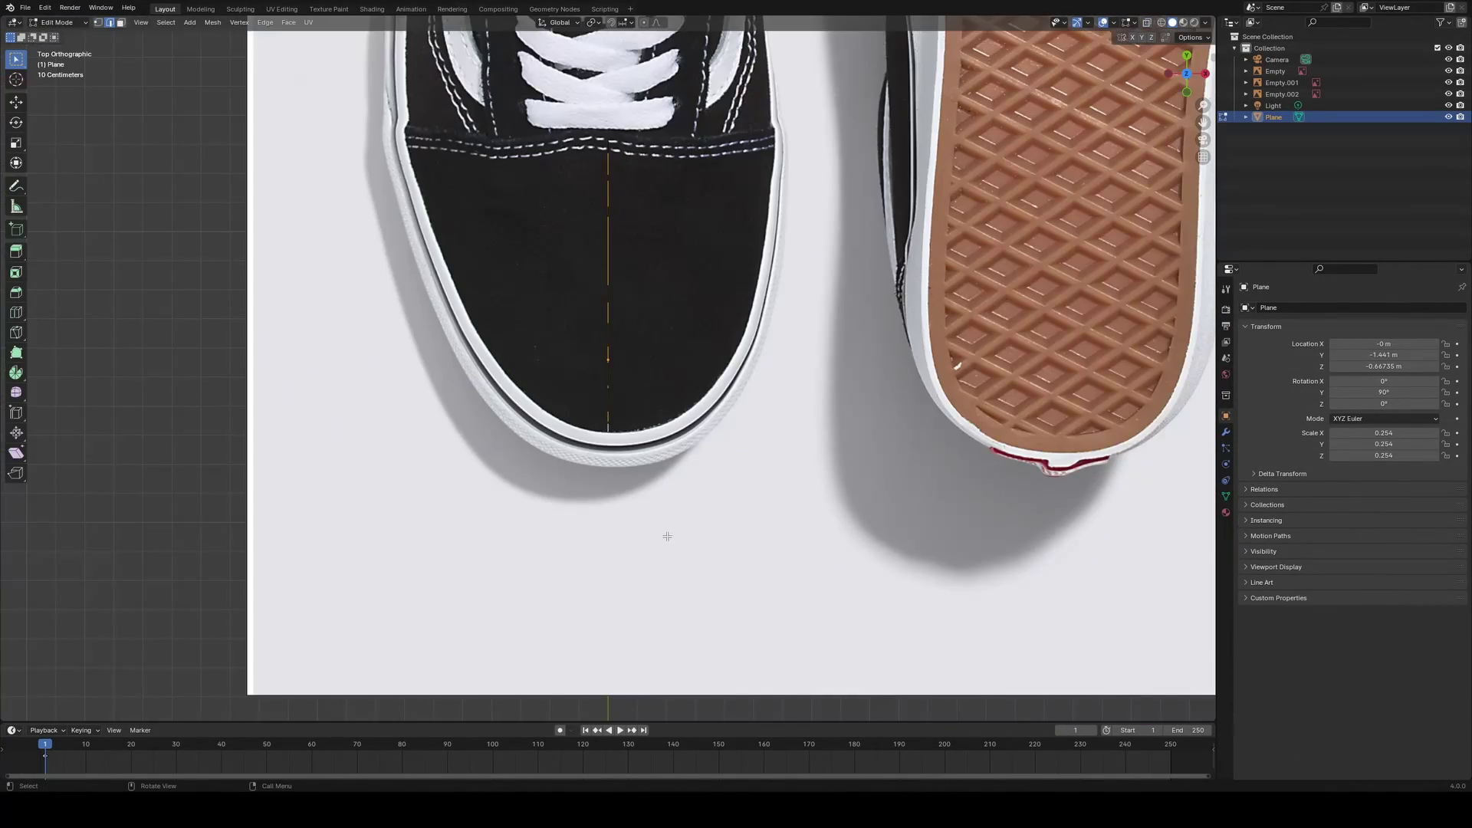
key(o)
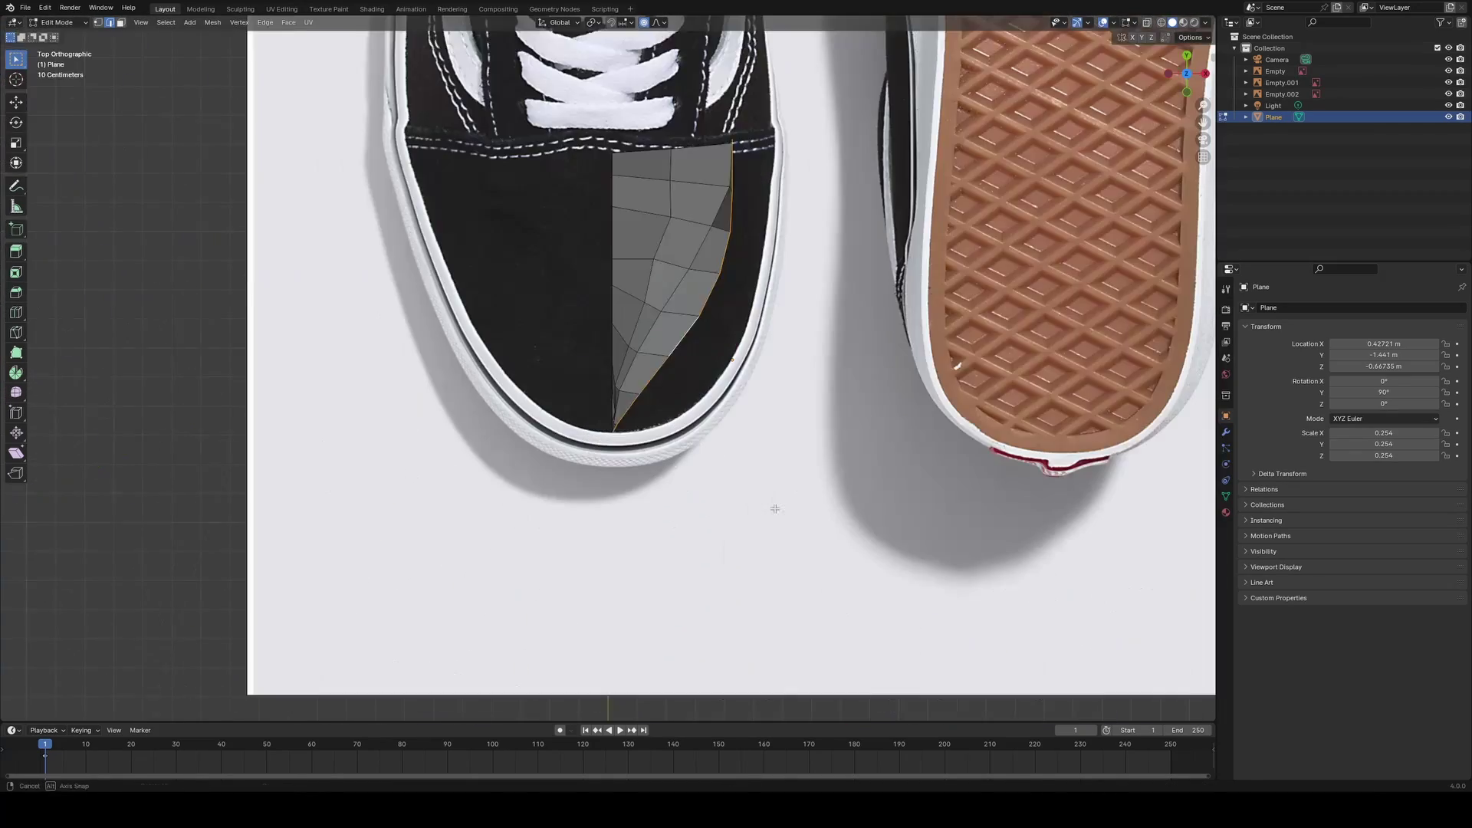
key(g)
key(x)
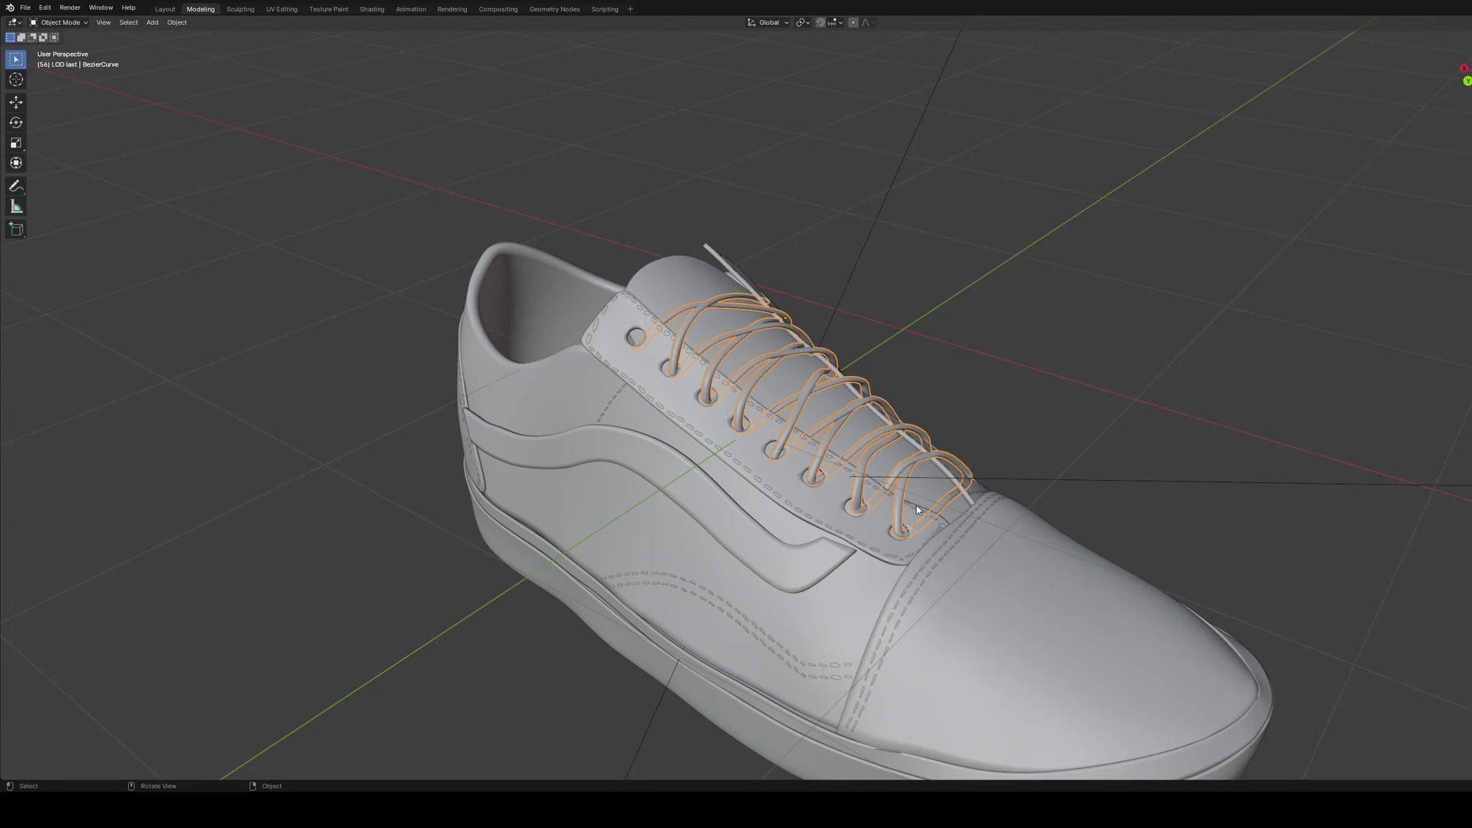
Step: Inspect the detailed shoe's laces, eyelet panel and stitching as separate objects, and compare the low- and mid-detail shoes from several angles
scroll(917, 506, up, 4)
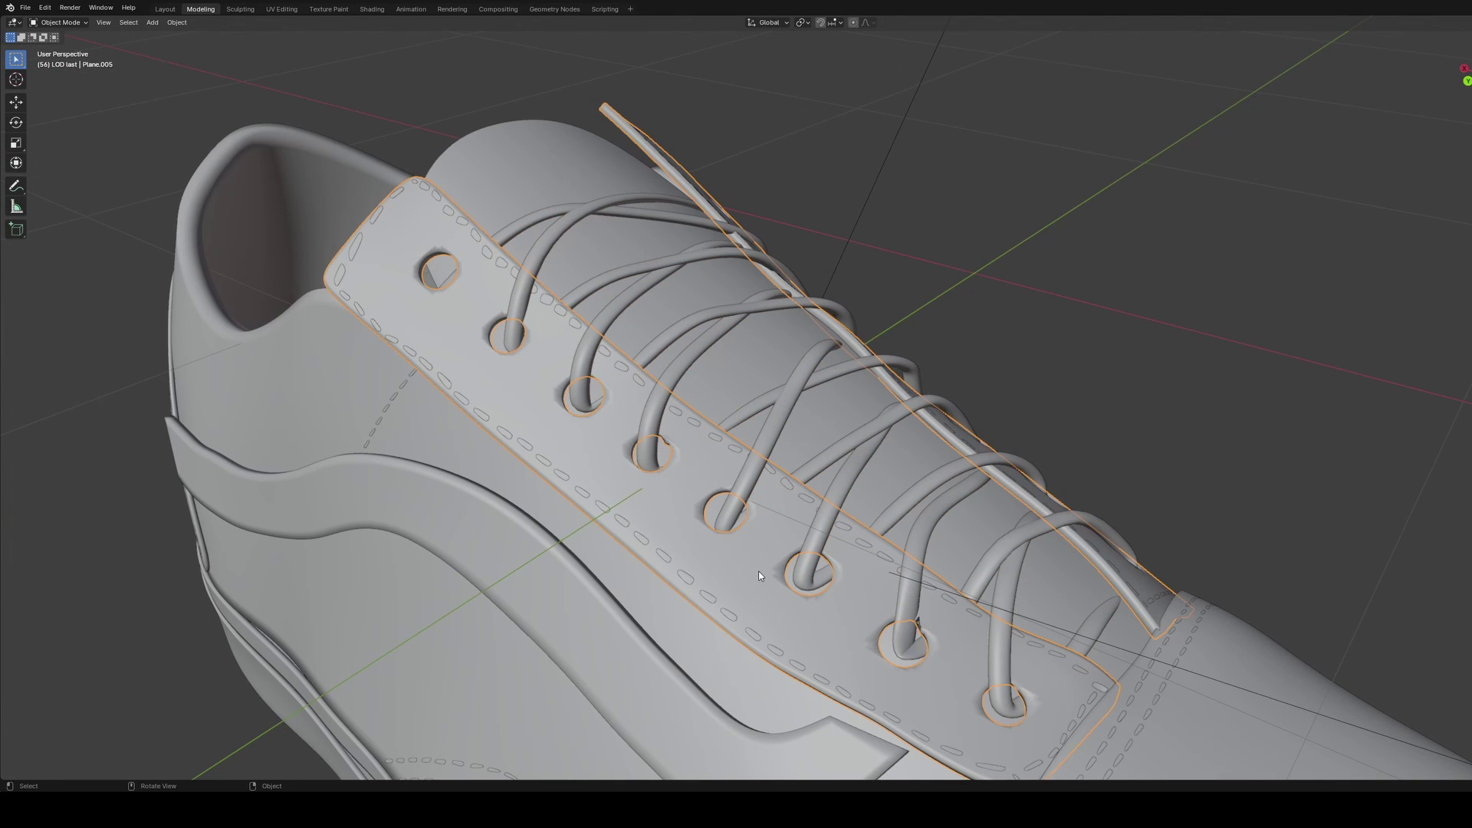
scroll(873, 492, down, 4)
click(790, 508)
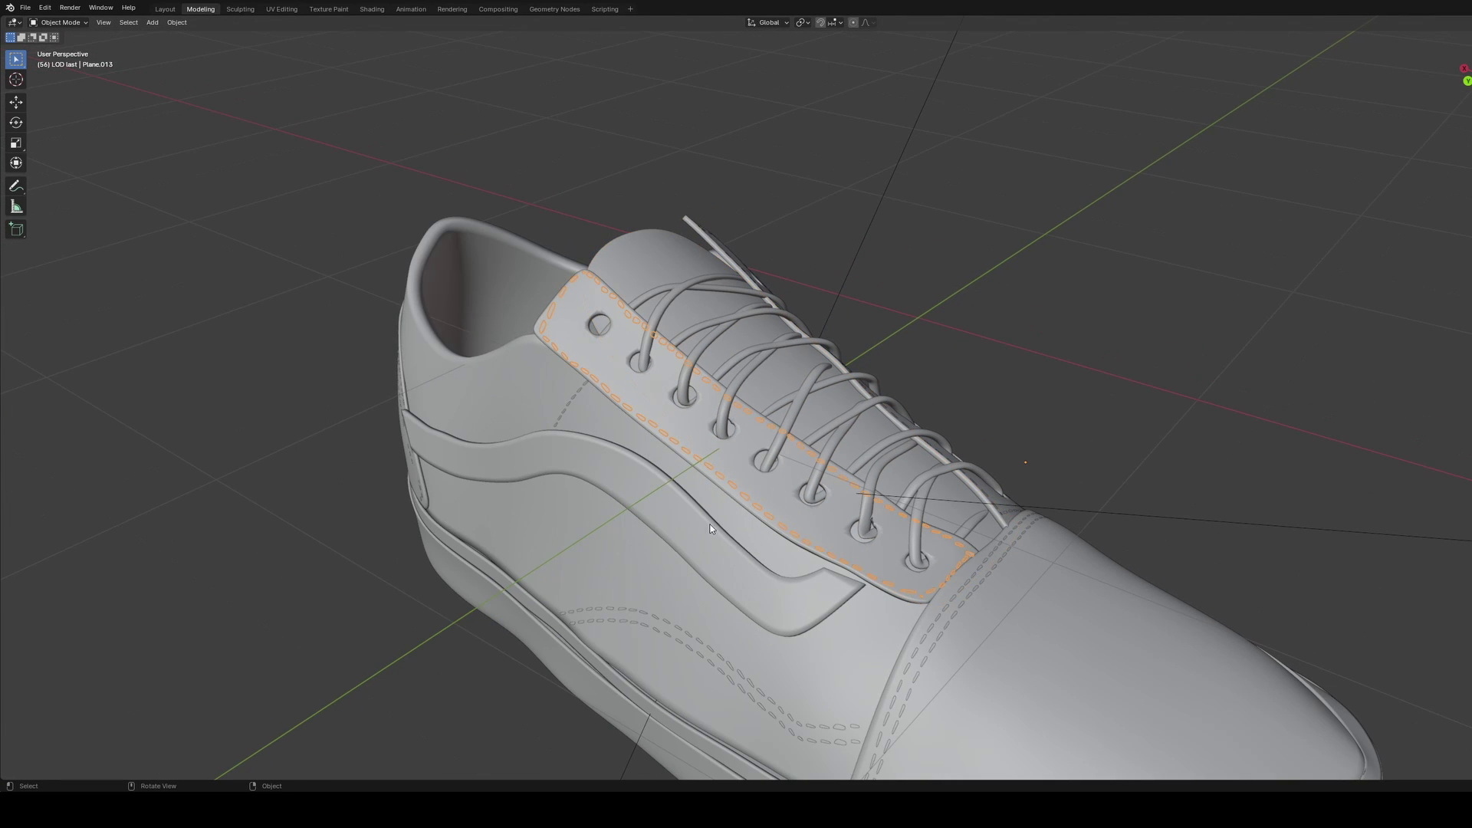
click(765, 549)
scroll(794, 493, down, 3)
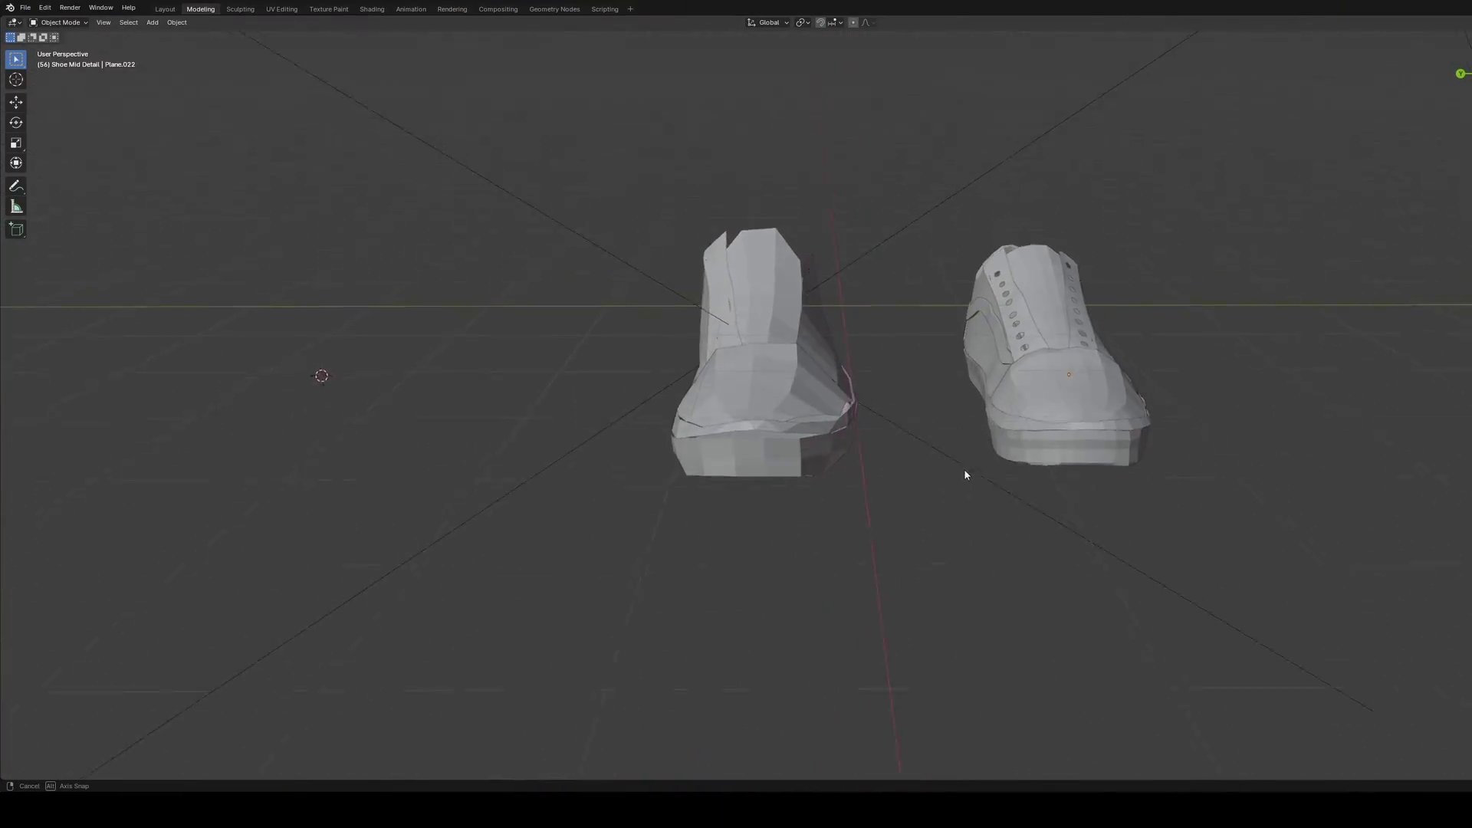
middle_drag(950, 438, 934, 479)
scroll(935, 479, down, 2)
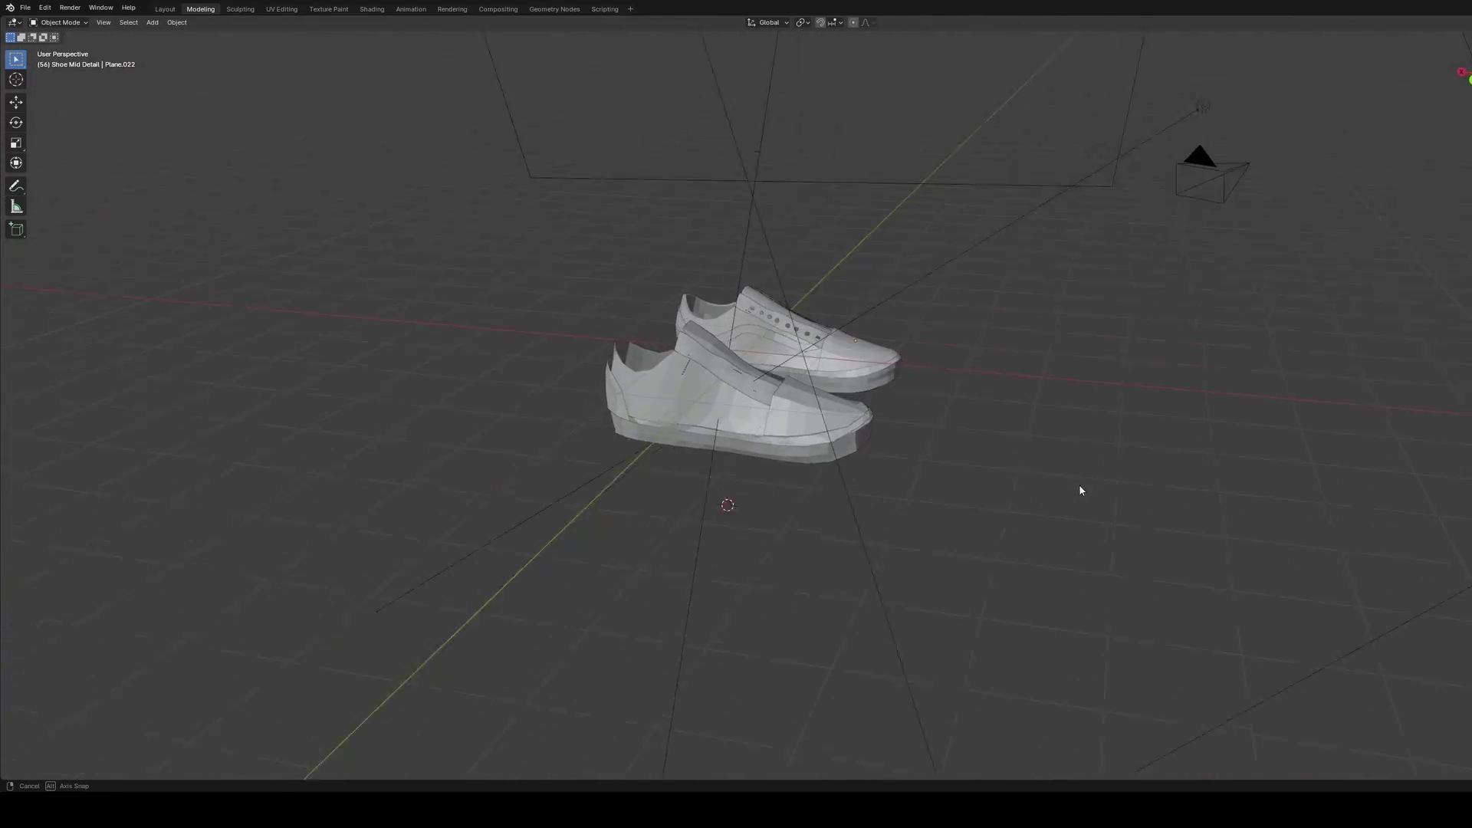
middle_drag(1168, 494, 1296, 540)
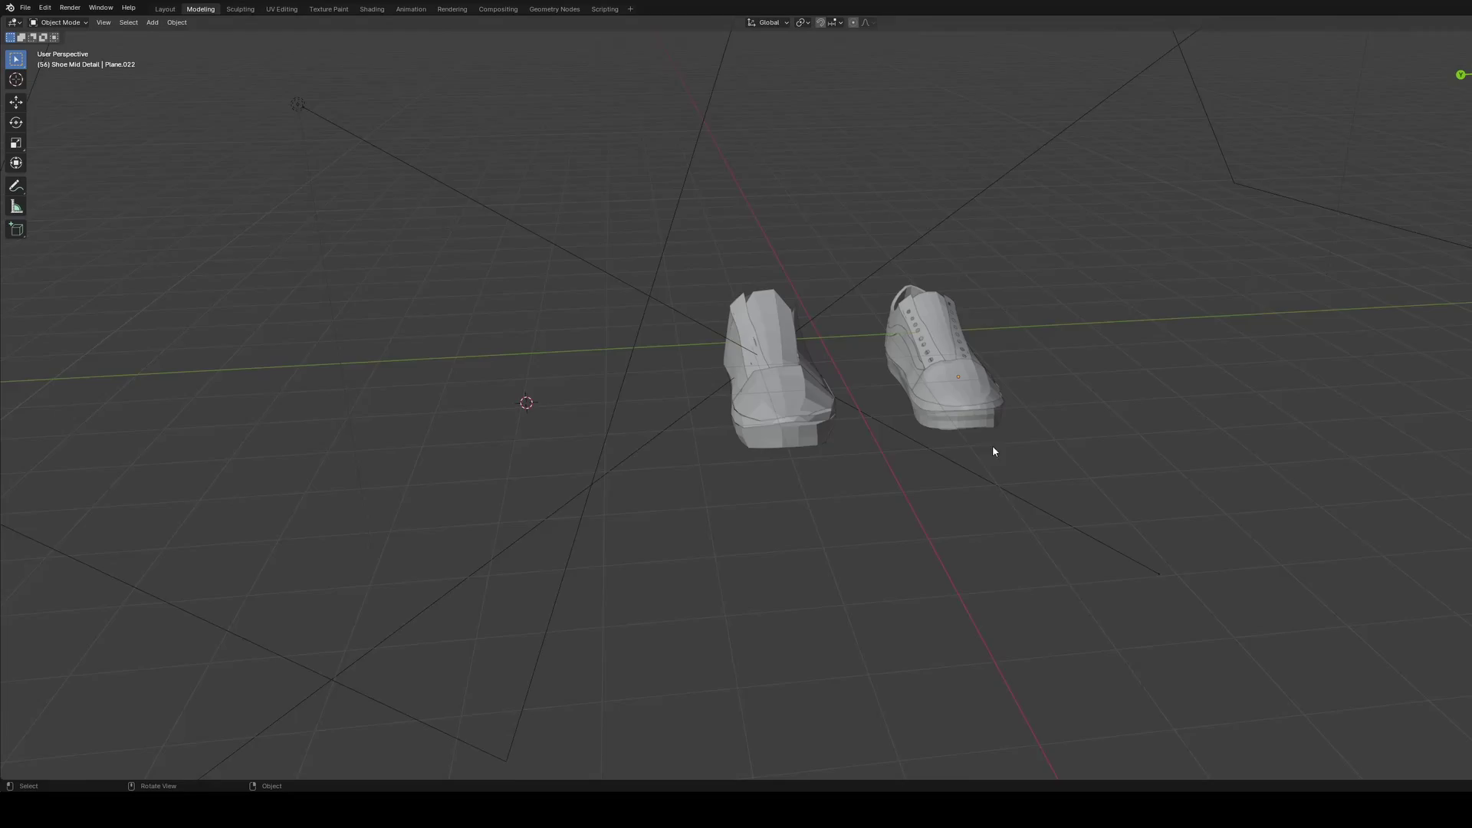
middle_drag(995, 451, 862, 500)
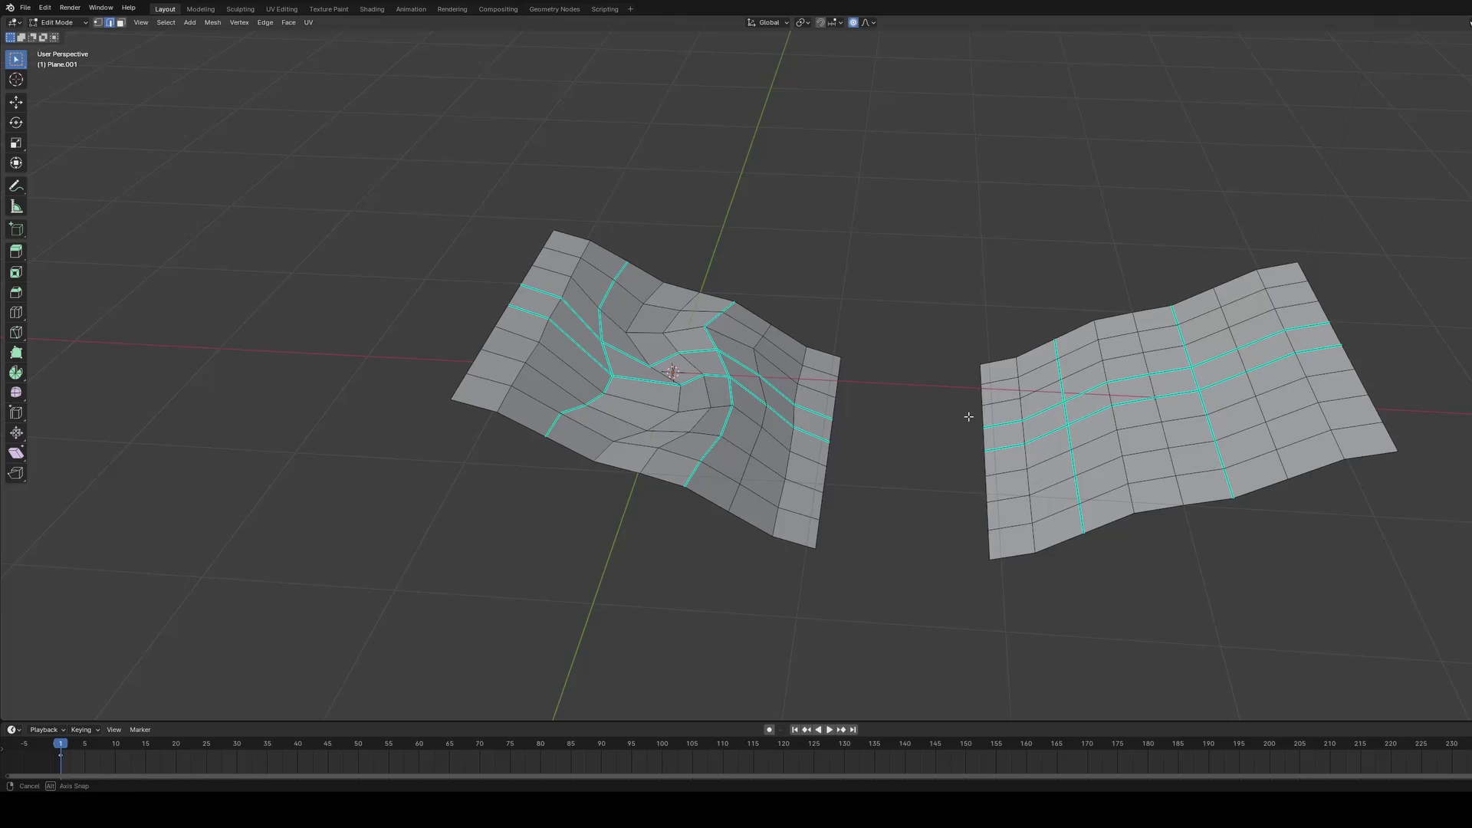
Step: Turn off X-ray display for the small plane on the shoe's toe cap in the top view
middle_drag(723, 411, 631, 470)
key(Tab)
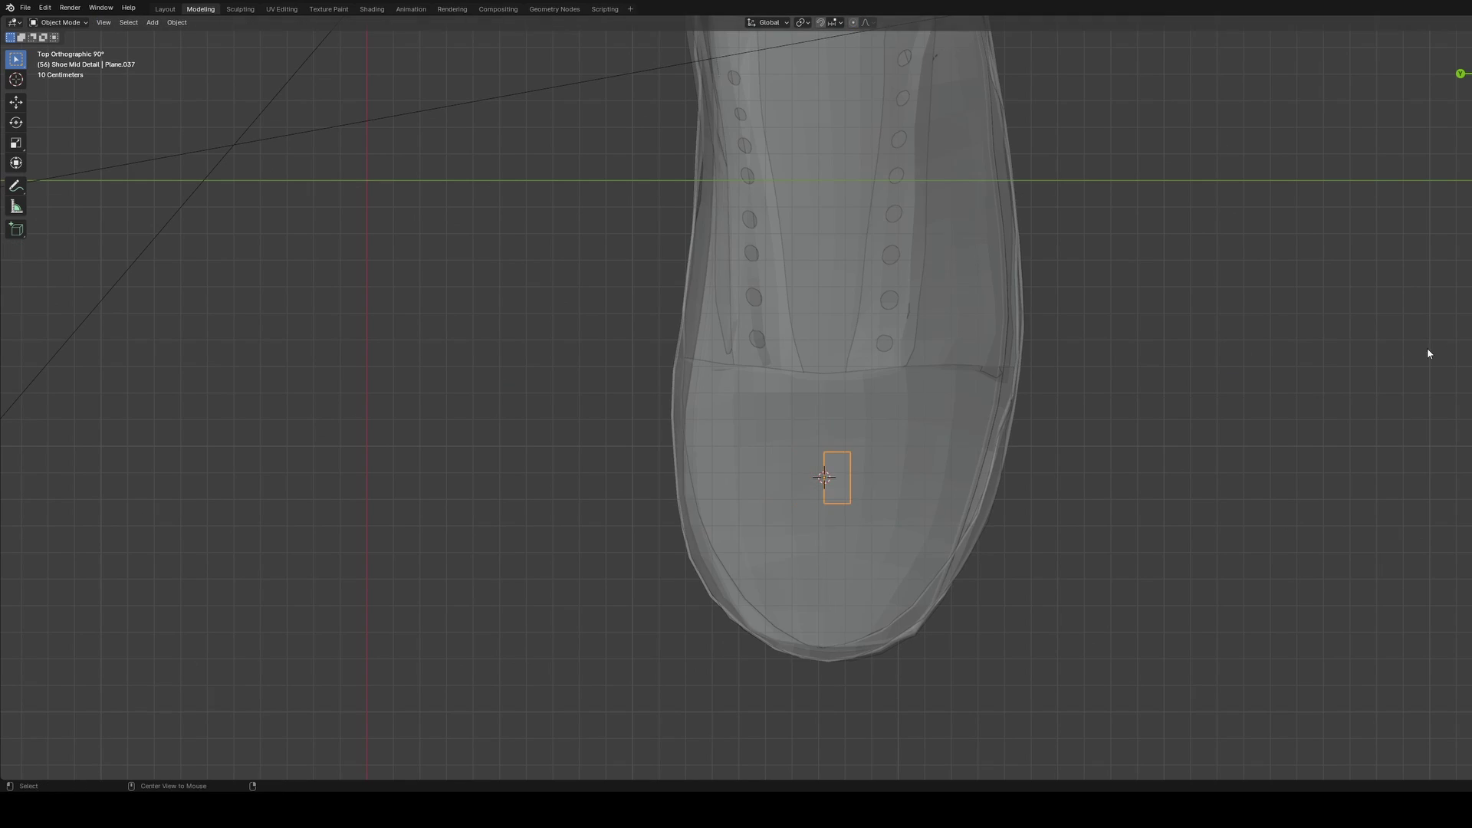
key(alt+z)
click(776, 481)
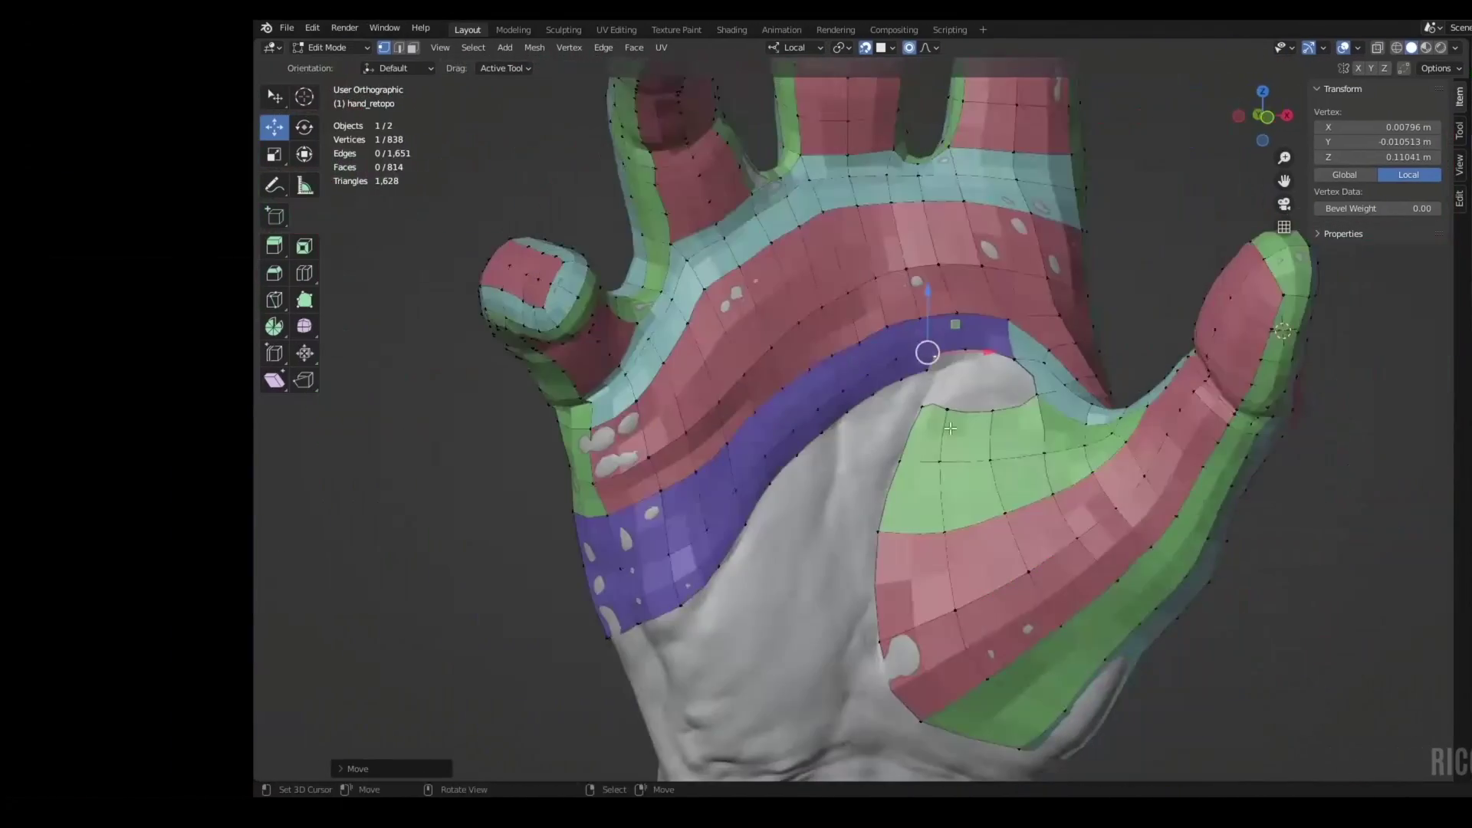
Step: Dissolve edges on the palm of the hand retopology mesh in edge selection mode
key(2)
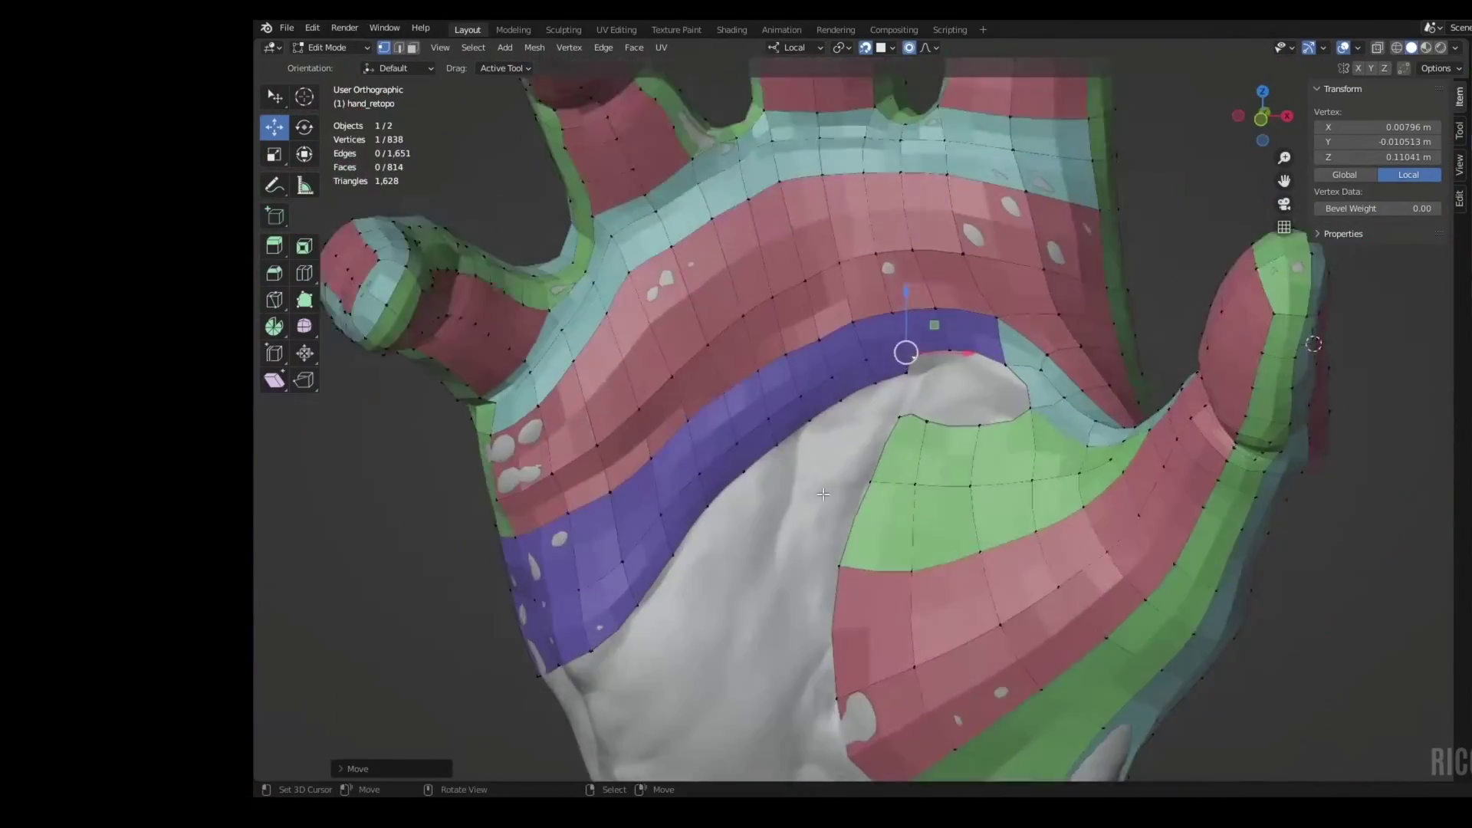
middle_drag(950, 428, 828, 410)
scroll(752, 410, up, 3)
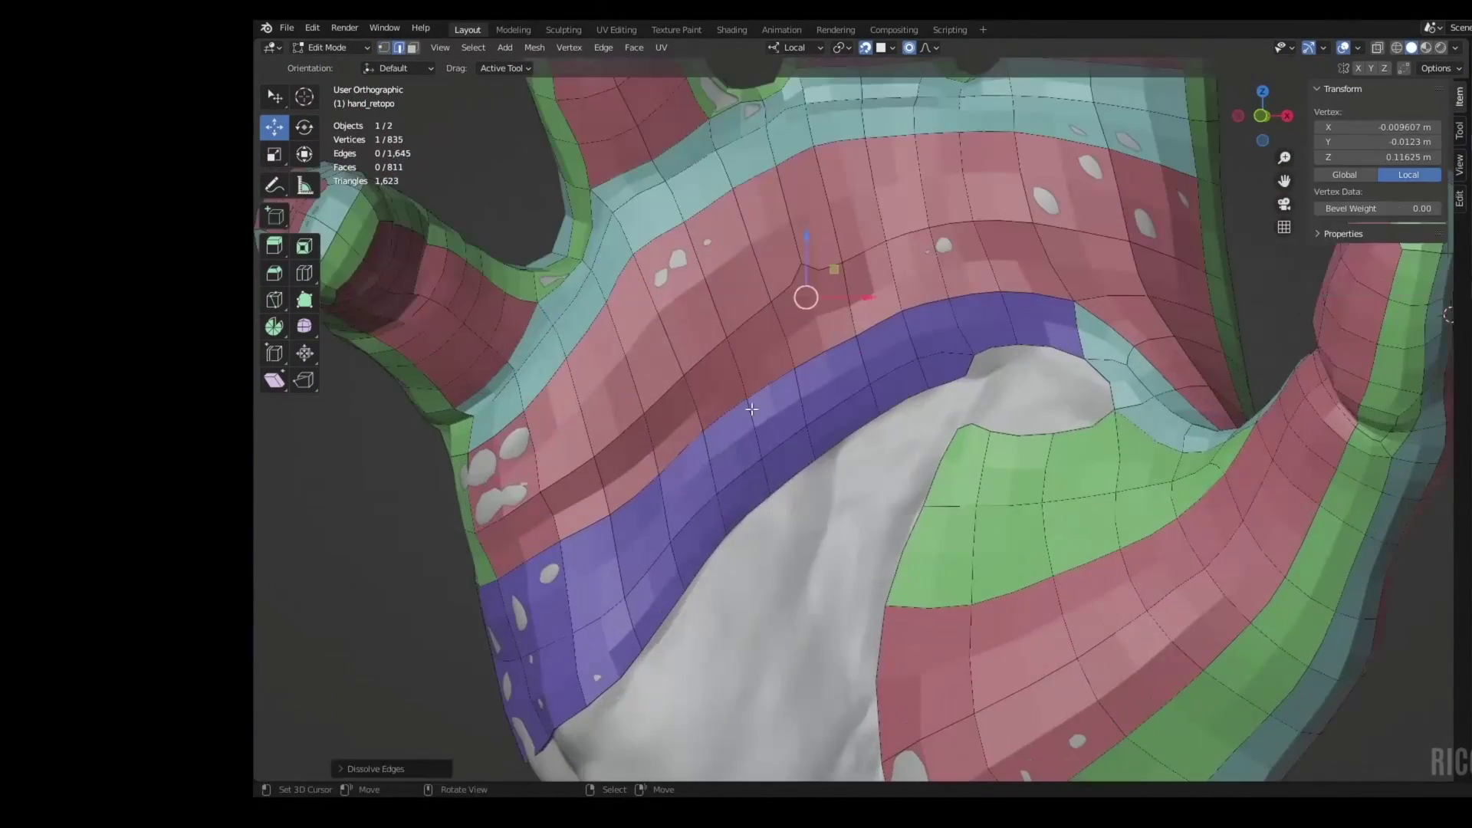
scroll(752, 409, down, 5)
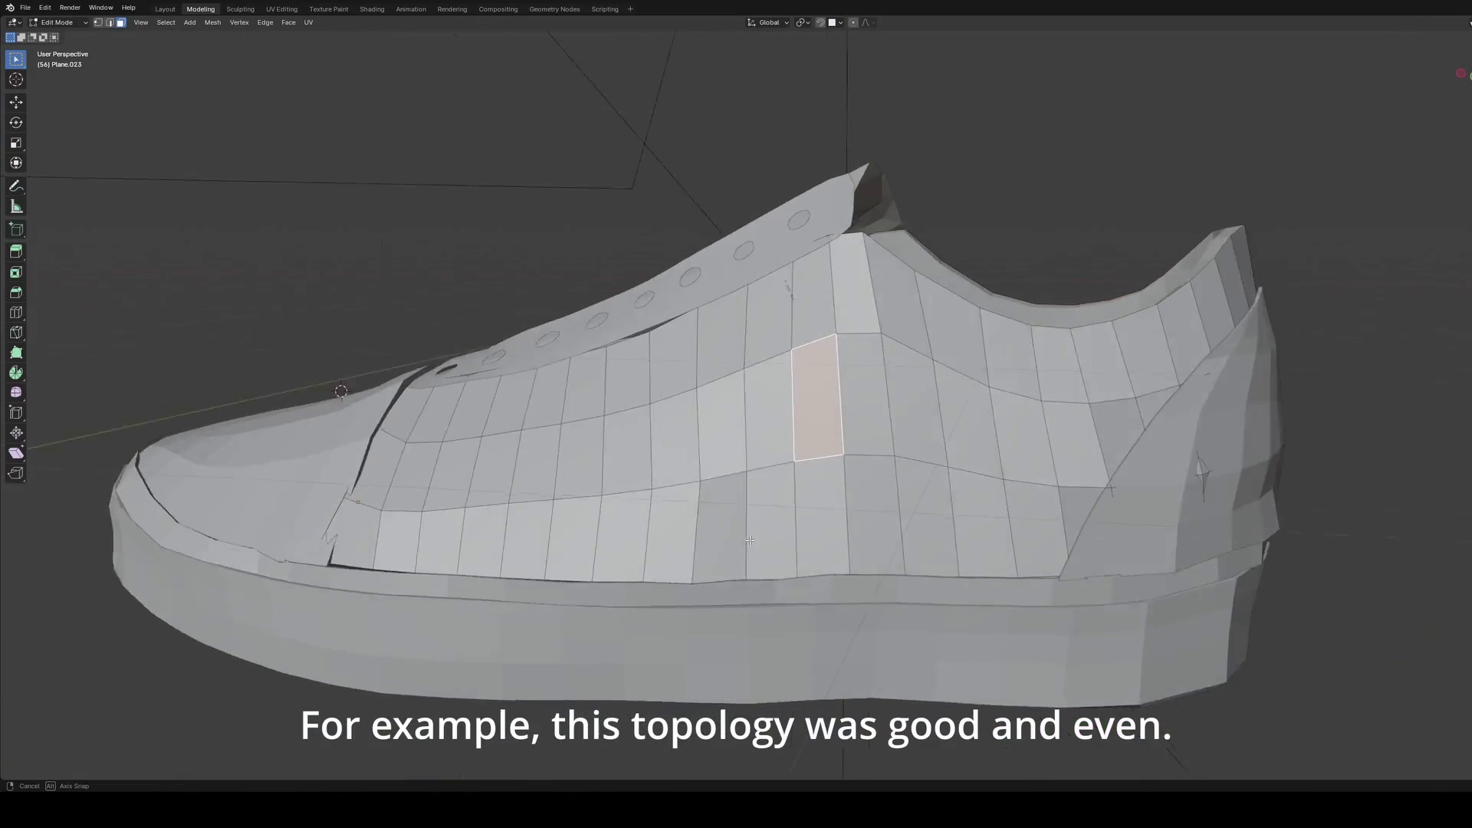
mouse_move(826, 509)
middle_down()
mouse_move(752, 506)
mouse_move(826, 509)
middle_up()
scroll(825, 510, down, 3)
middle_drag(1073, 565, 798, 561)
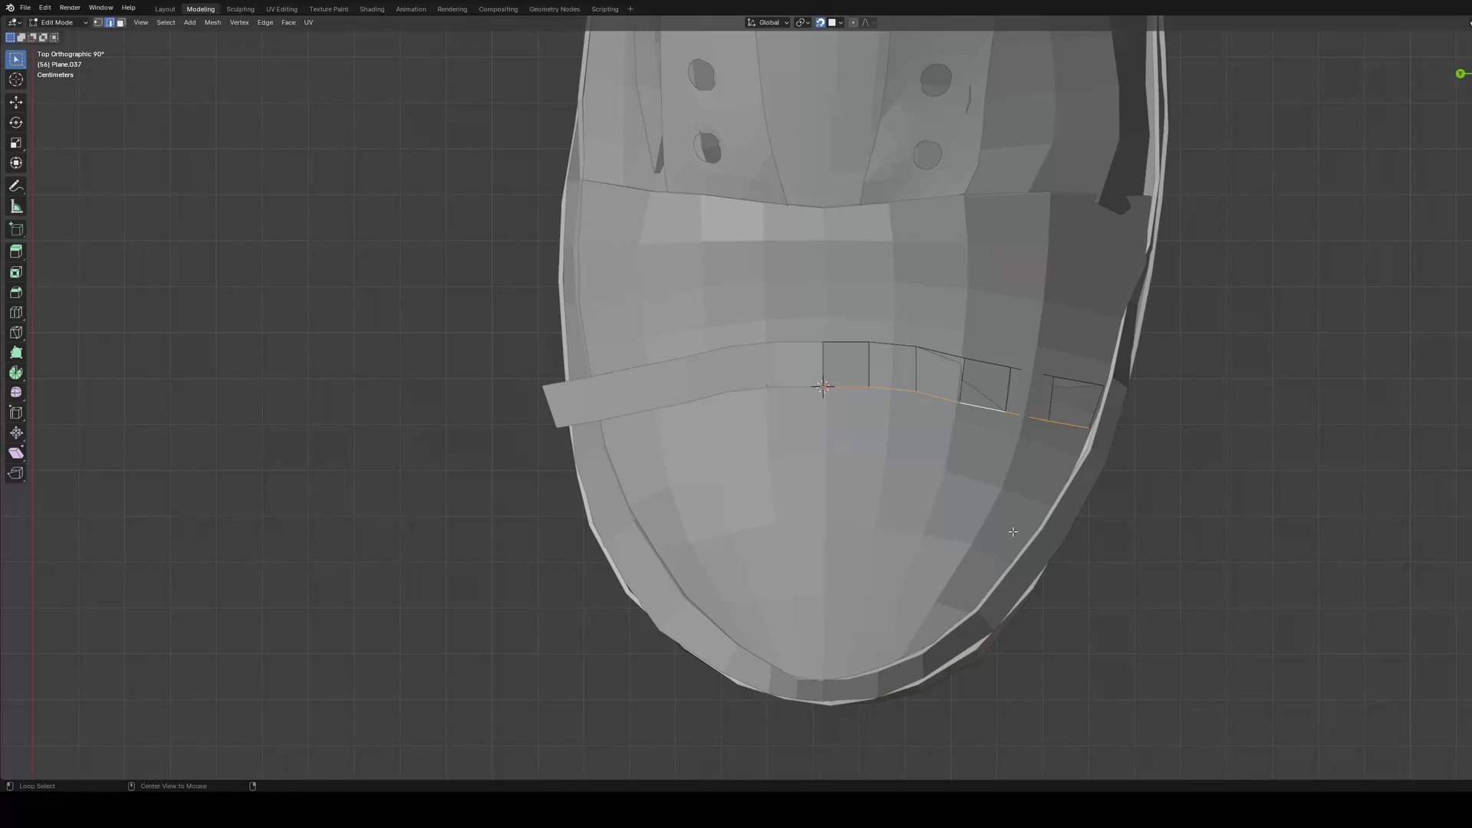
Step: Flatten the toe mesh's selected edges by scaling them to 0 along Y with proportional editing enabled
key(o)
key(s)
key(y)
key(0)
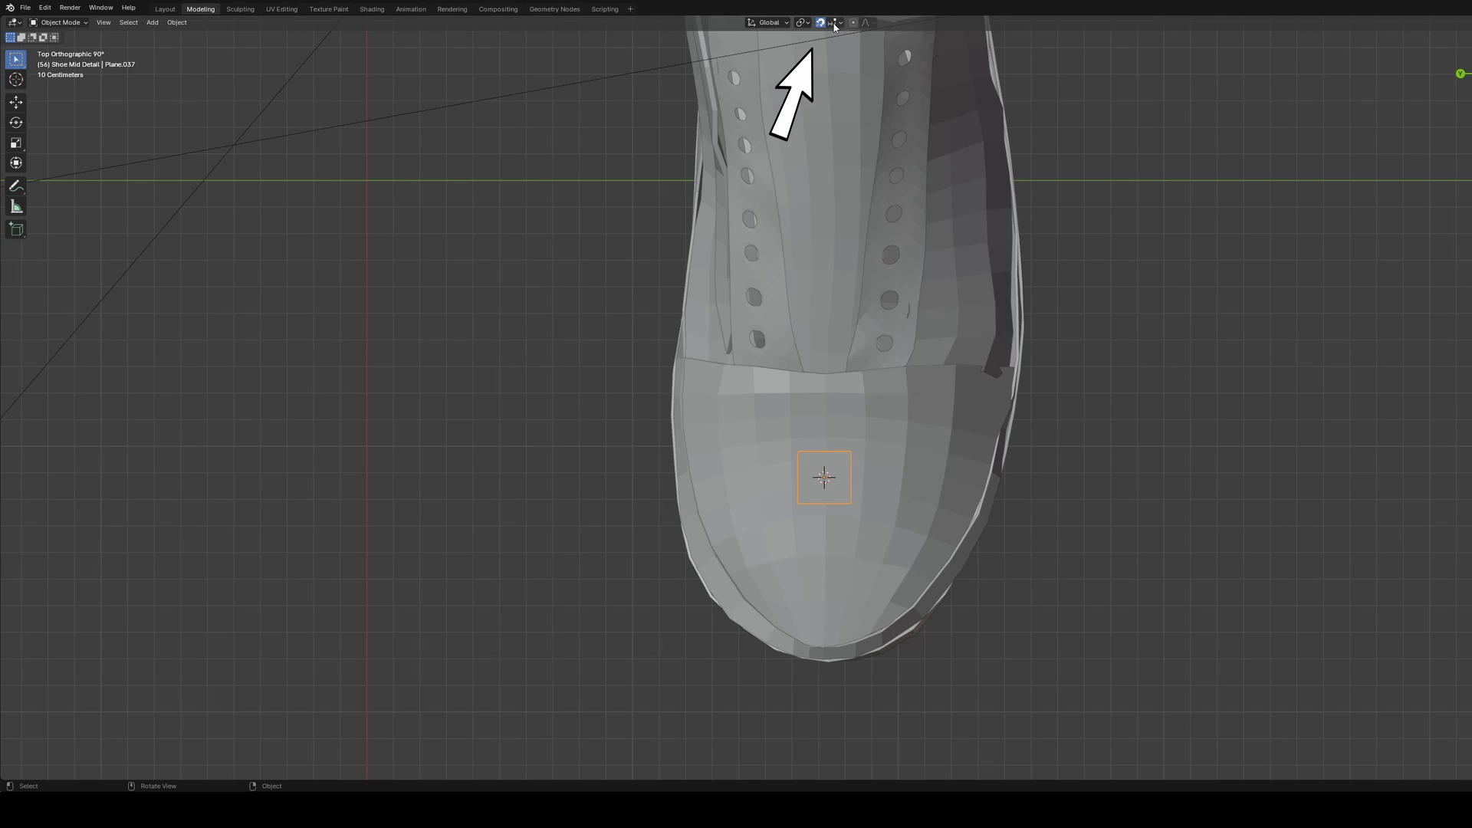
click(835, 25)
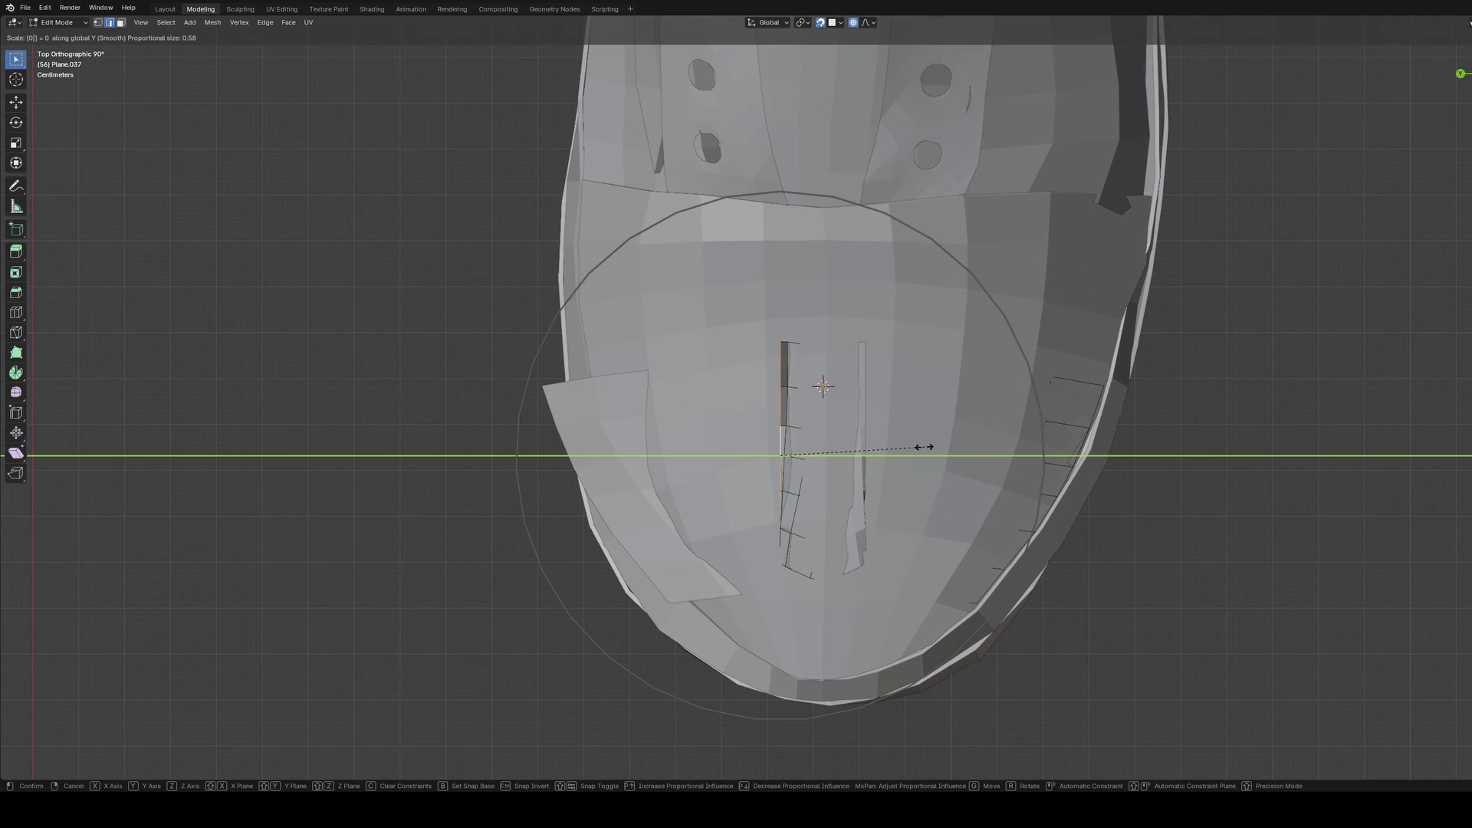
click(942, 478)
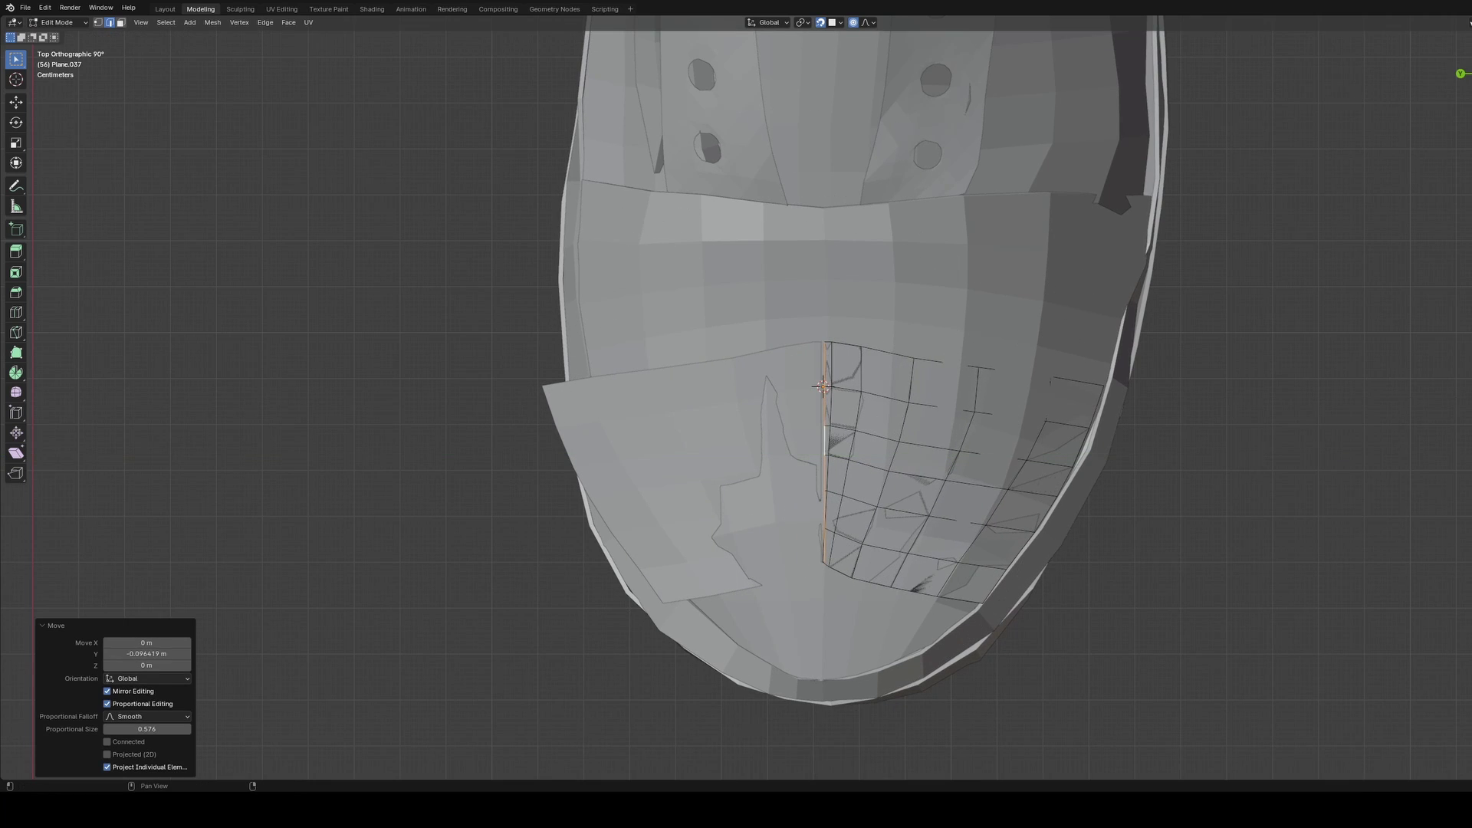
Step: Slide the edge loop beside the toe mesh's centre line to even out the neighbouring face sizes
click(855, 413)
key(g)
key(g)
click(851, 409)
key(g)
key(g)
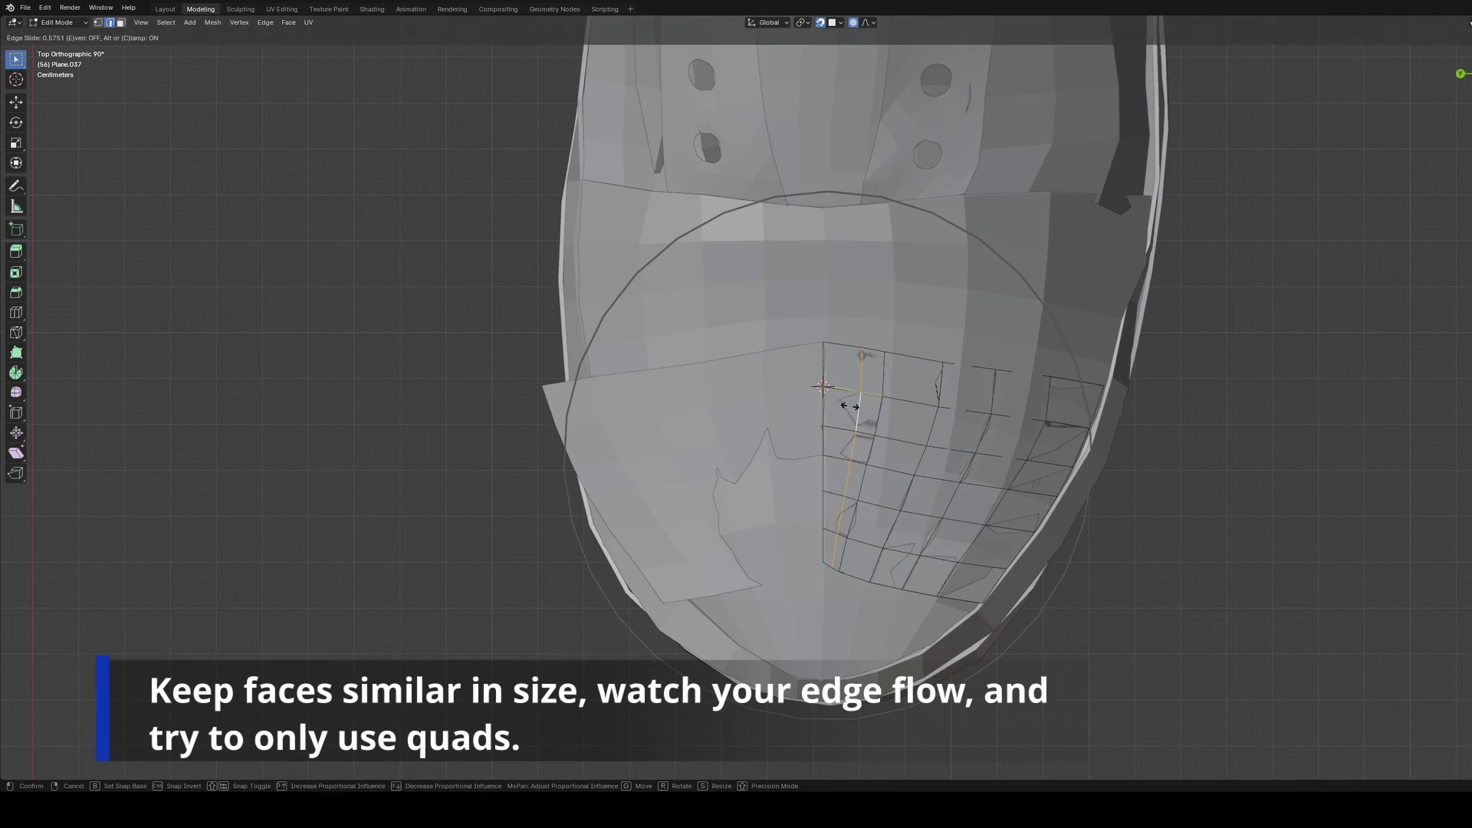
click(850, 406)
key(l)
Step: Move the toe mesh's lower outer corner vertex onto the shoe's rim with smooth proportional editing
middle_drag(850, 407, 928, 575)
click(914, 580)
key(g)
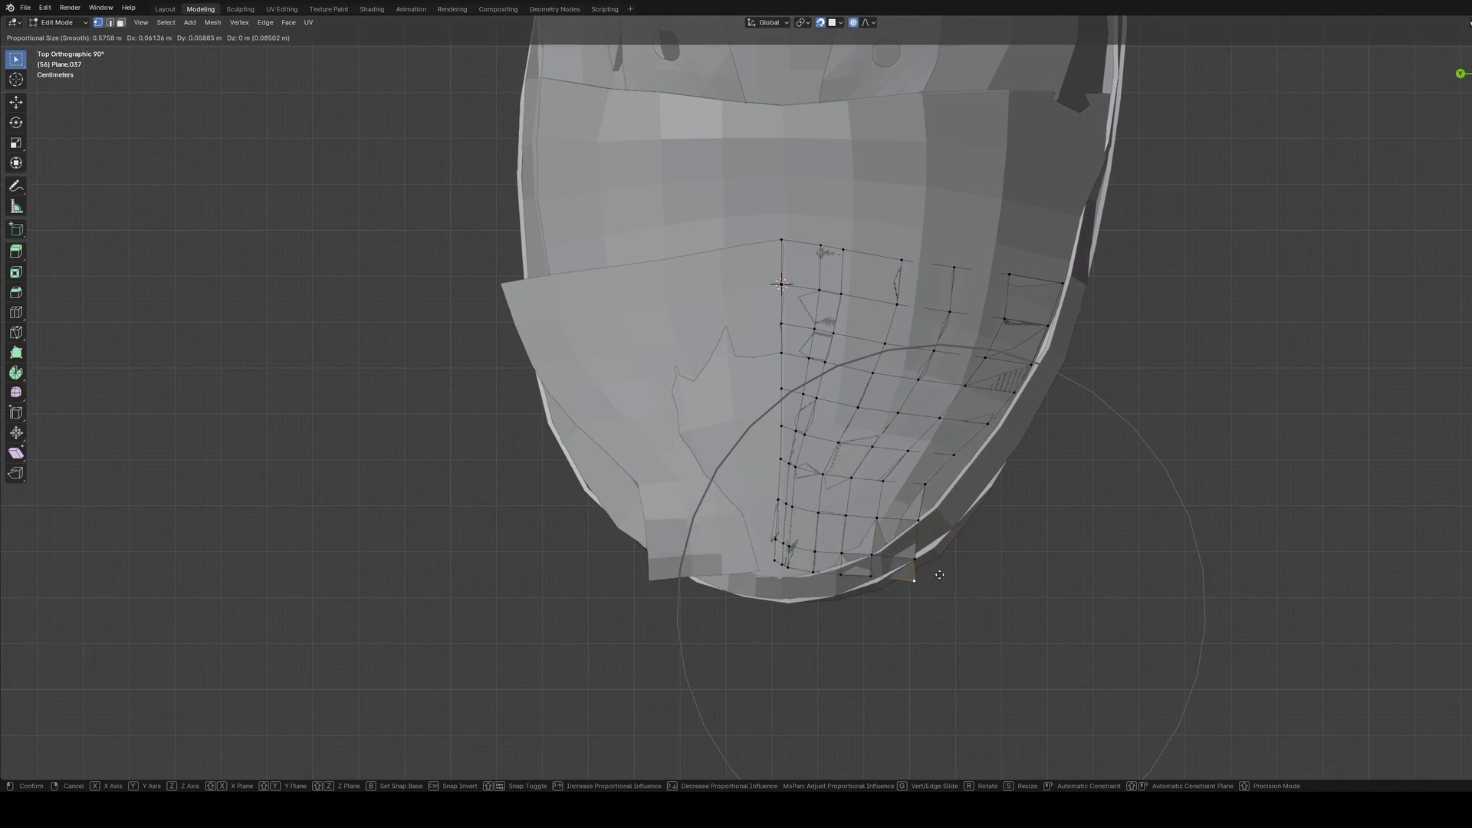
scroll(939, 575, up, 3)
click(940, 576)
scroll(843, 552, up, 3)
Step: Pull the vertices around the toe tip onto the sole's inner rim using a much smaller proportional editing radius
click(790, 648)
key(g)
scroll(778, 642, up, 5)
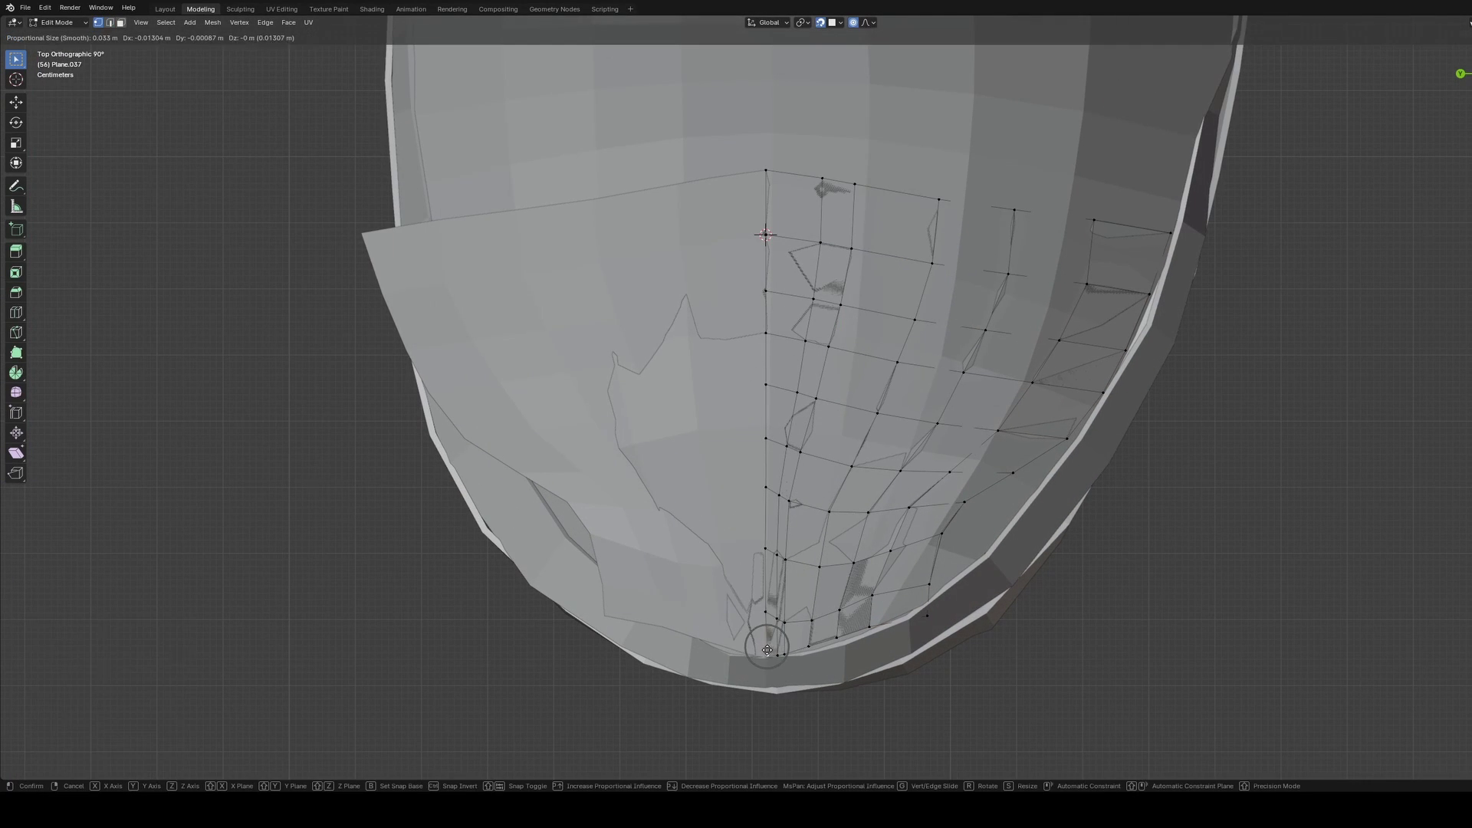
right_click(832, 637)
scroll(943, 557, down, 3)
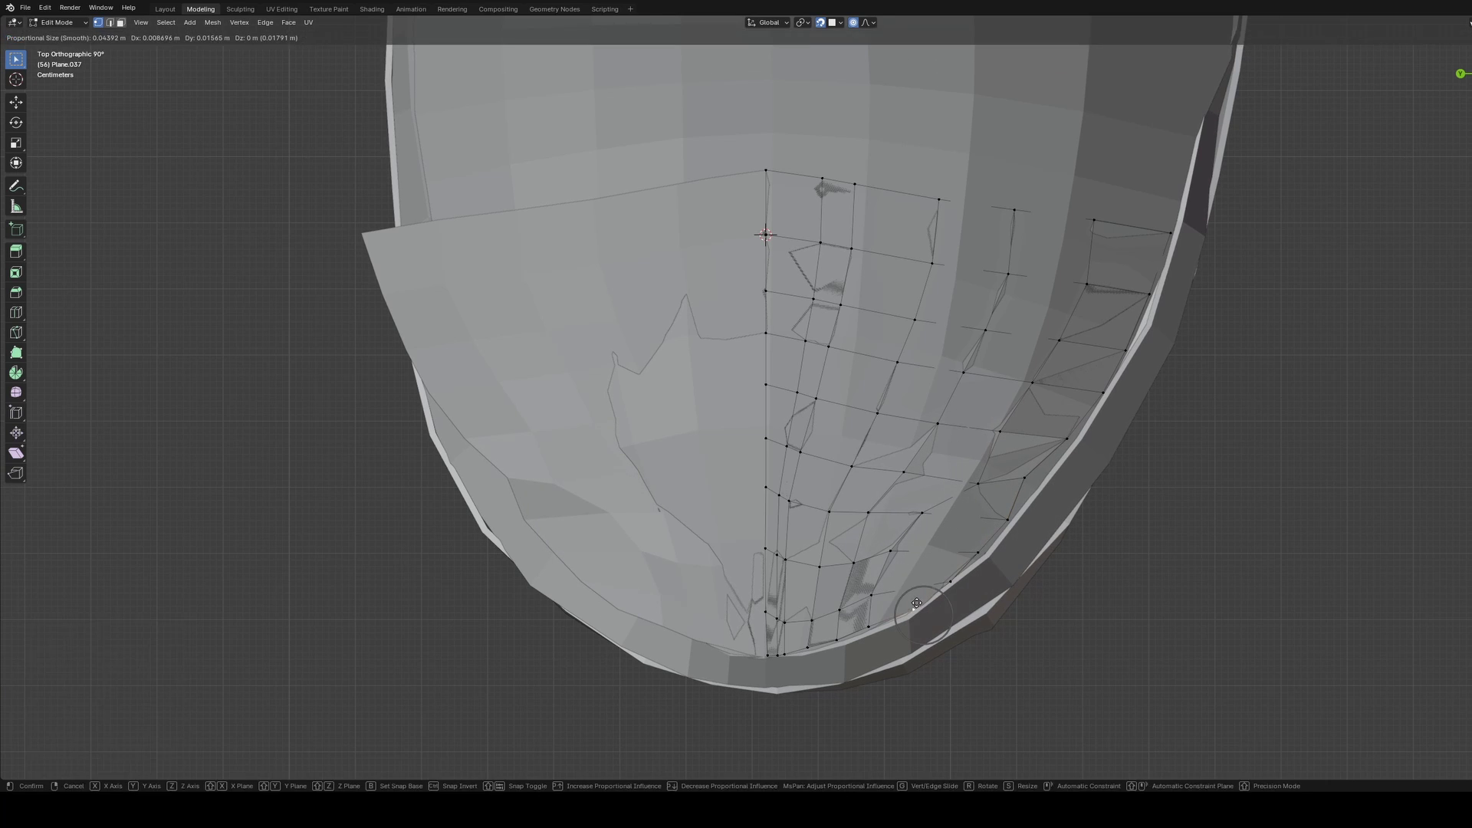
click(917, 603)
Step: Select the toe mesh's upper boundary edge loop in edge selection mode
key(2)
alt+click(1131, 226)
scroll(1030, 553, down, 4)
scroll(1030, 553, up, 4)
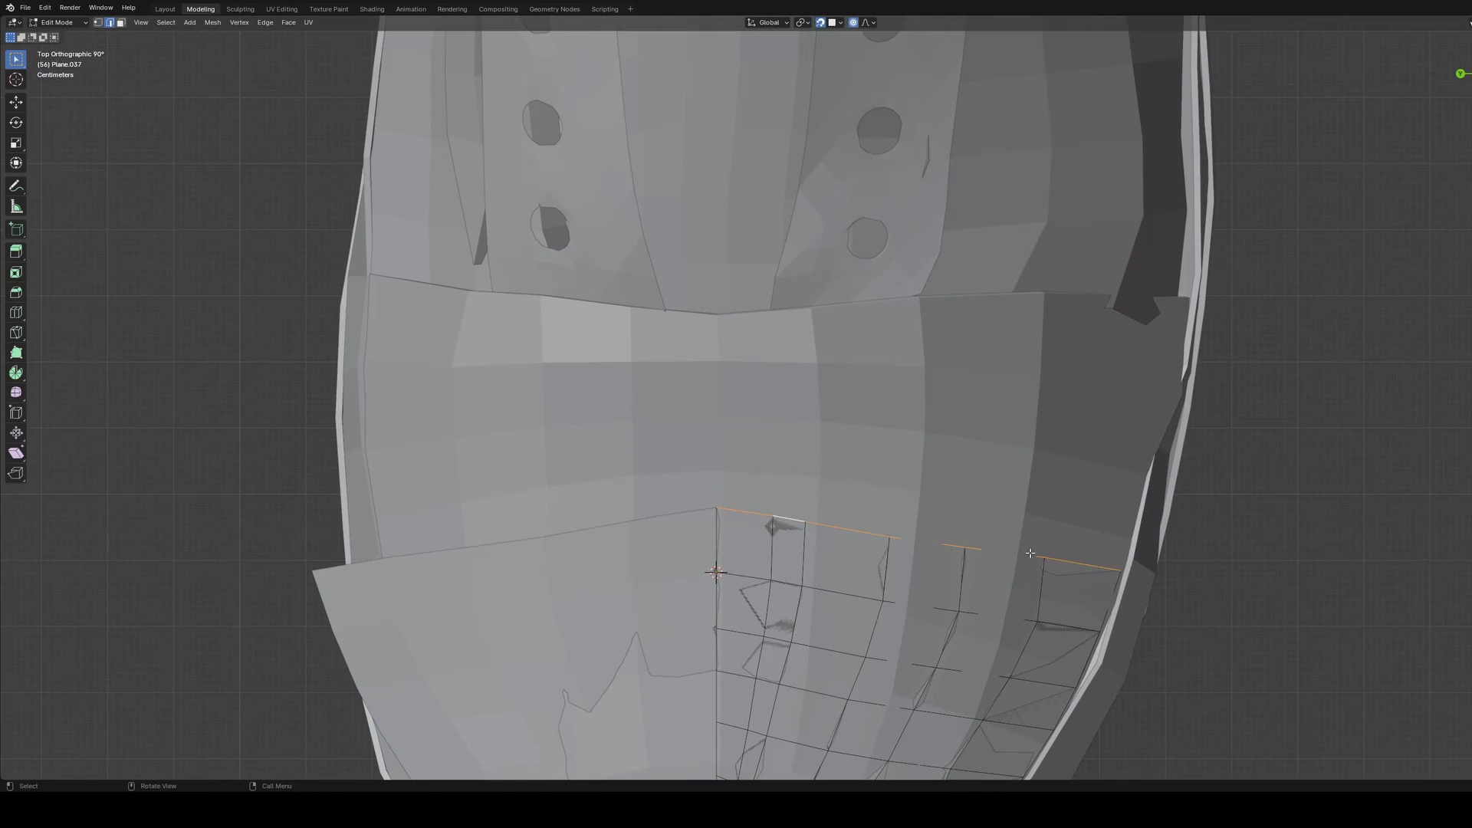
Step: Add a Subdivision Surface modifier to the toe cap panel
click(1259, 198)
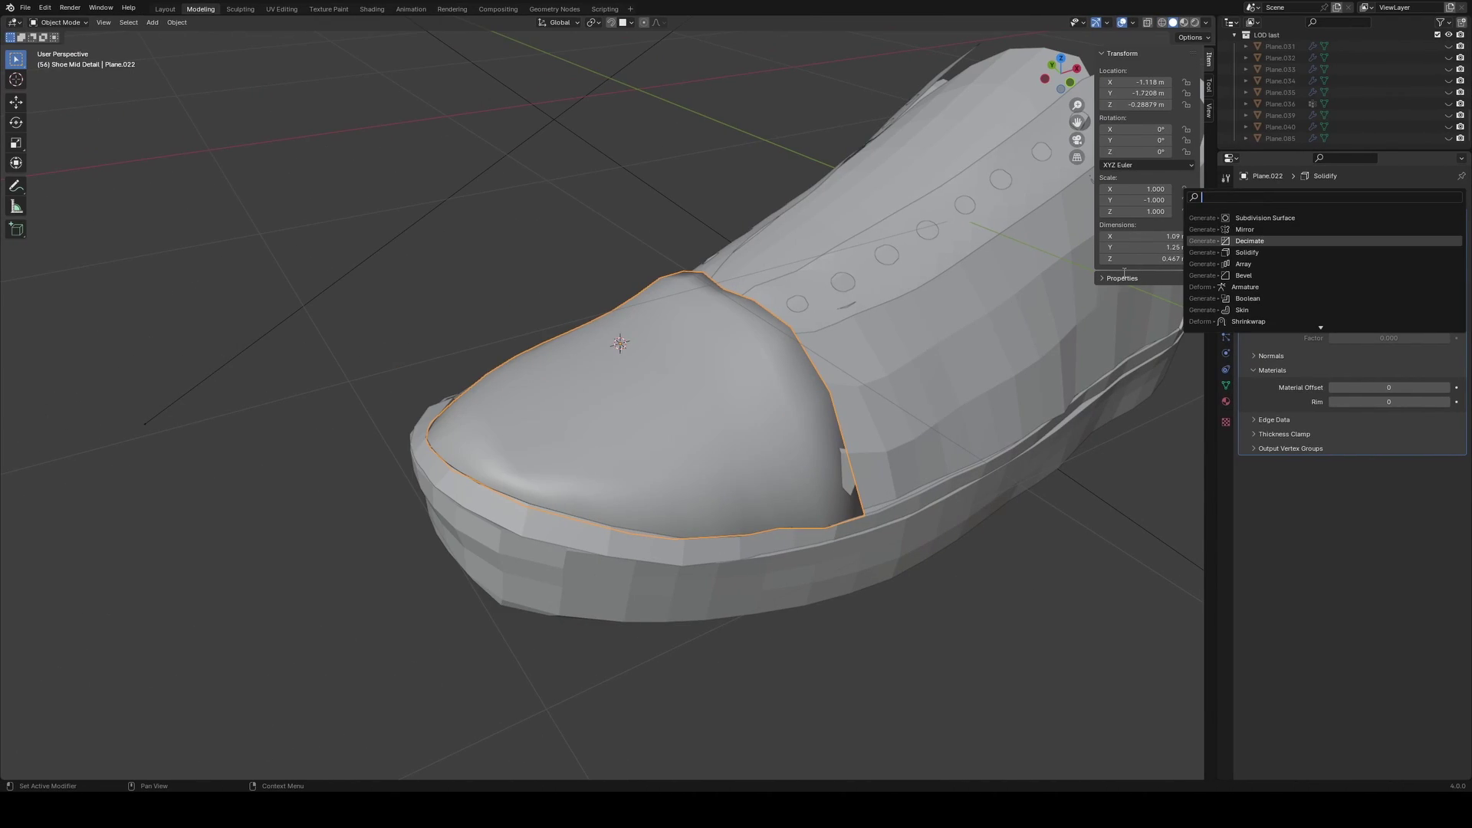
click(1232, 218)
mouse_move(761, 519)
middle_down()
mouse_move(818, 508)
mouse_move(642, 509)
mouse_move(732, 498)
mouse_move(651, 537)
mouse_move(526, 534)
mouse_move(471, 497)
mouse_move(578, 481)
mouse_move(798, 565)
mouse_move(690, 592)
mouse_move(546, 565)
mouse_move(600, 475)
middle_up()
right_click(606, 495)
click(606, 499)
right_click(732, 498)
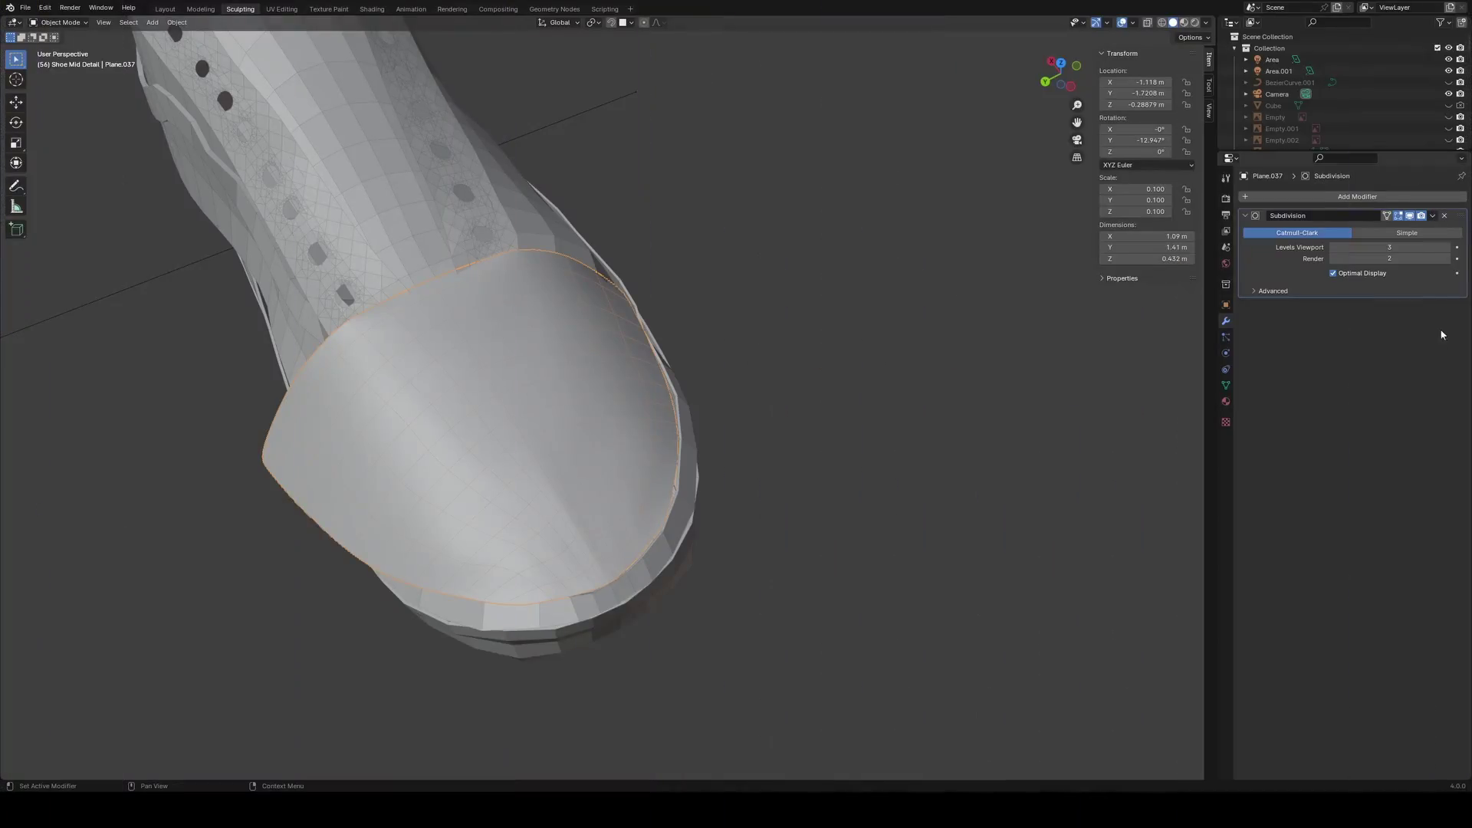
Step: Apply the toe cap's Subdivision modifier and smooth its surface in Sculpt Mode
click(1408, 231)
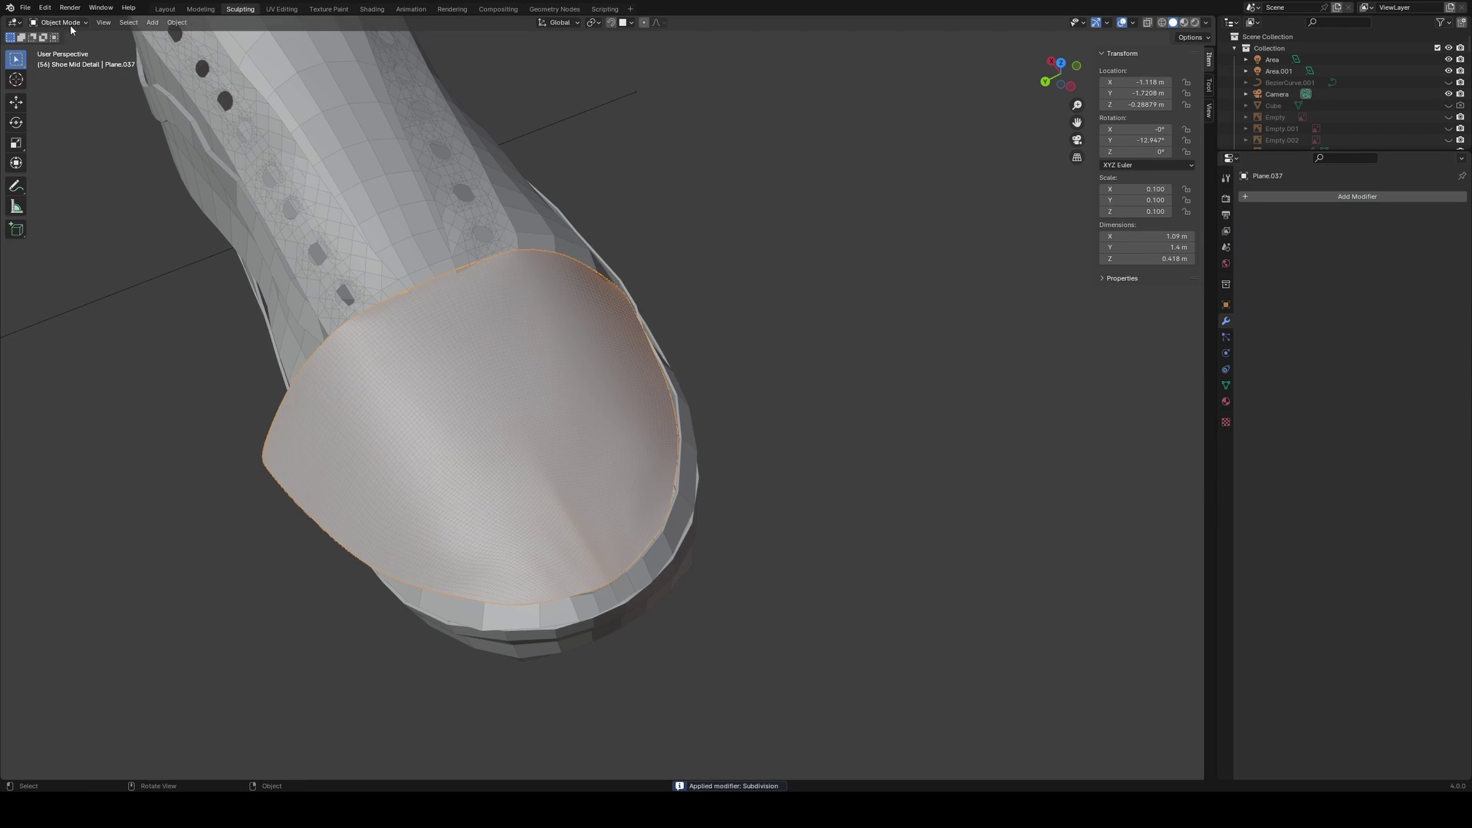
click(53, 60)
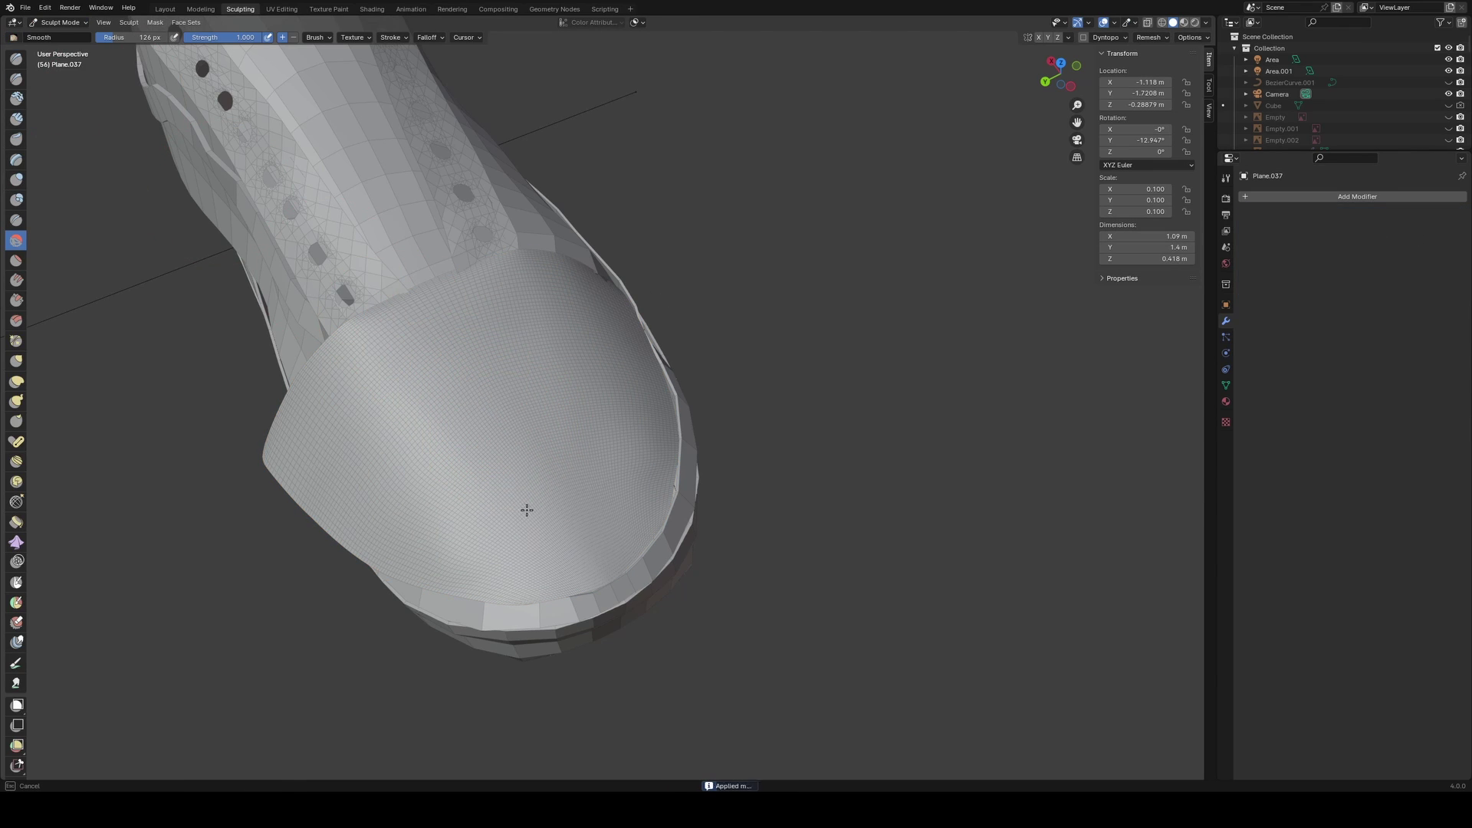
alt+middle_drag(458, 443, 420, 493)
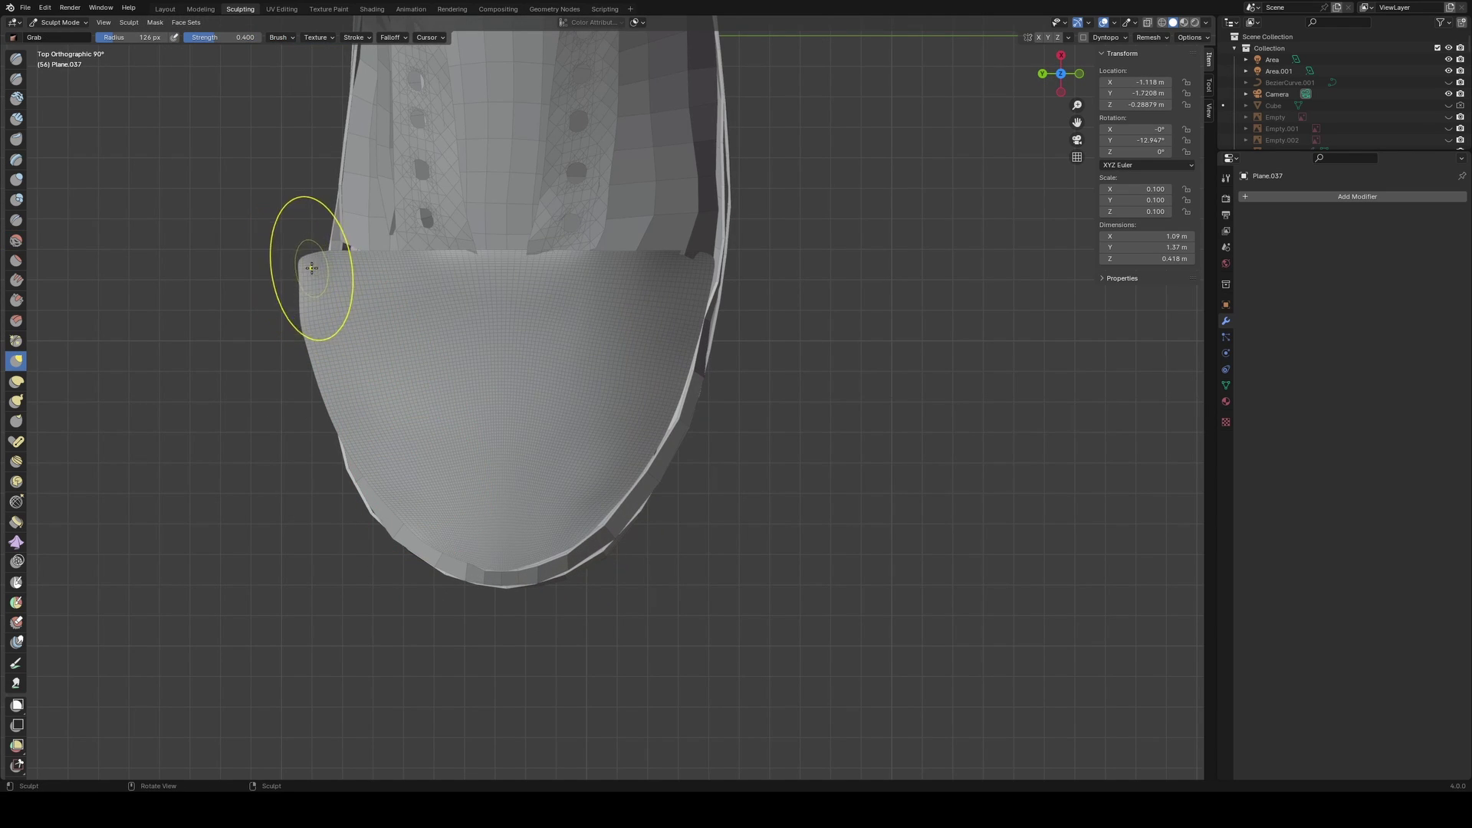
Step: Resize the Grab brush and reshape the toe cap's protruding upper corner in the top view
scroll(311, 268, up, 2)
key(f)
click(345, 313)
drag(315, 238, 307, 224)
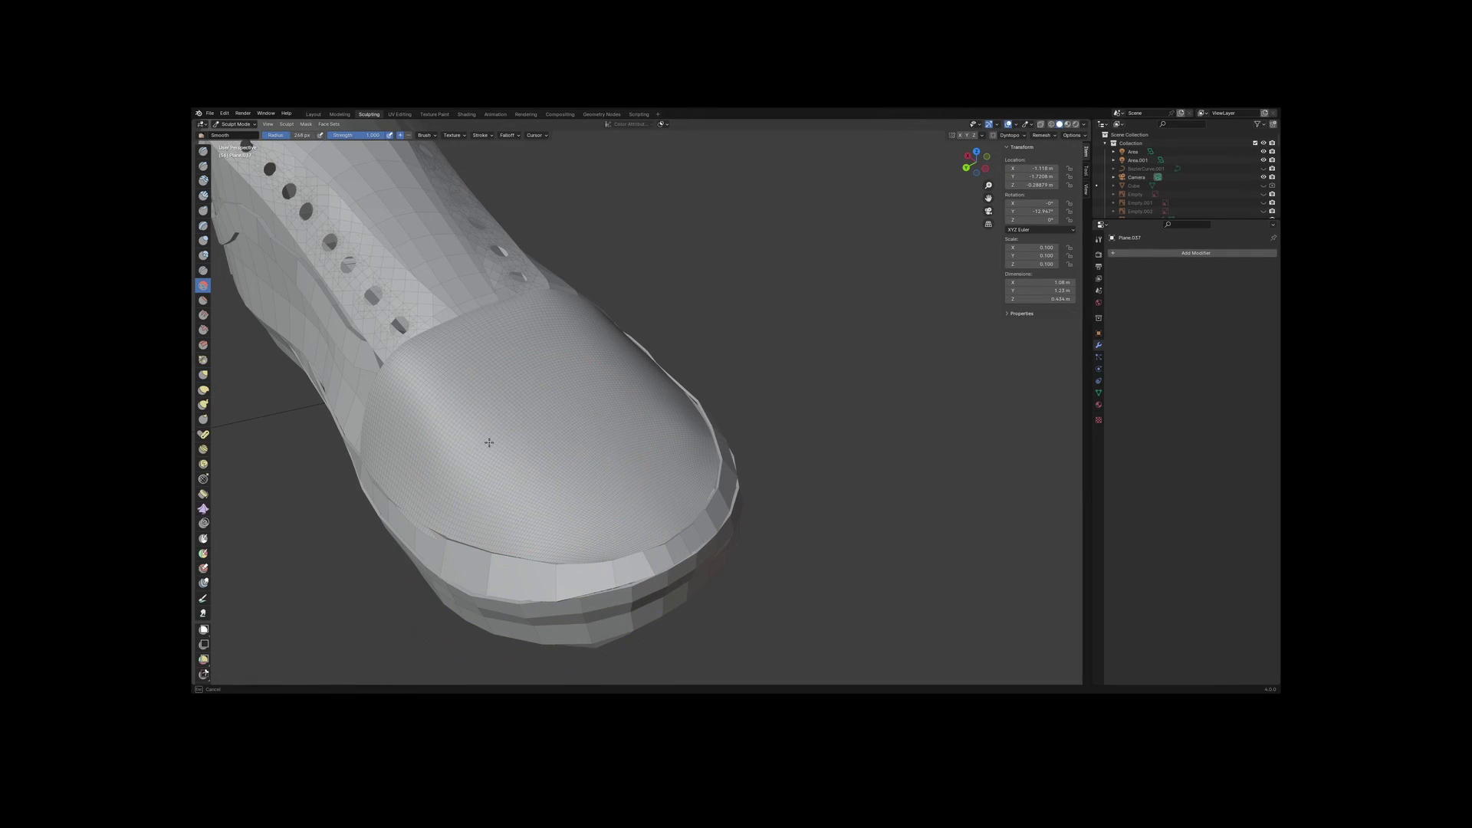
Step: Add a Decimate modifier to the sculpted toe cap and set its mode to Un-Subdivide
middle_drag(489, 443, 609, 413)
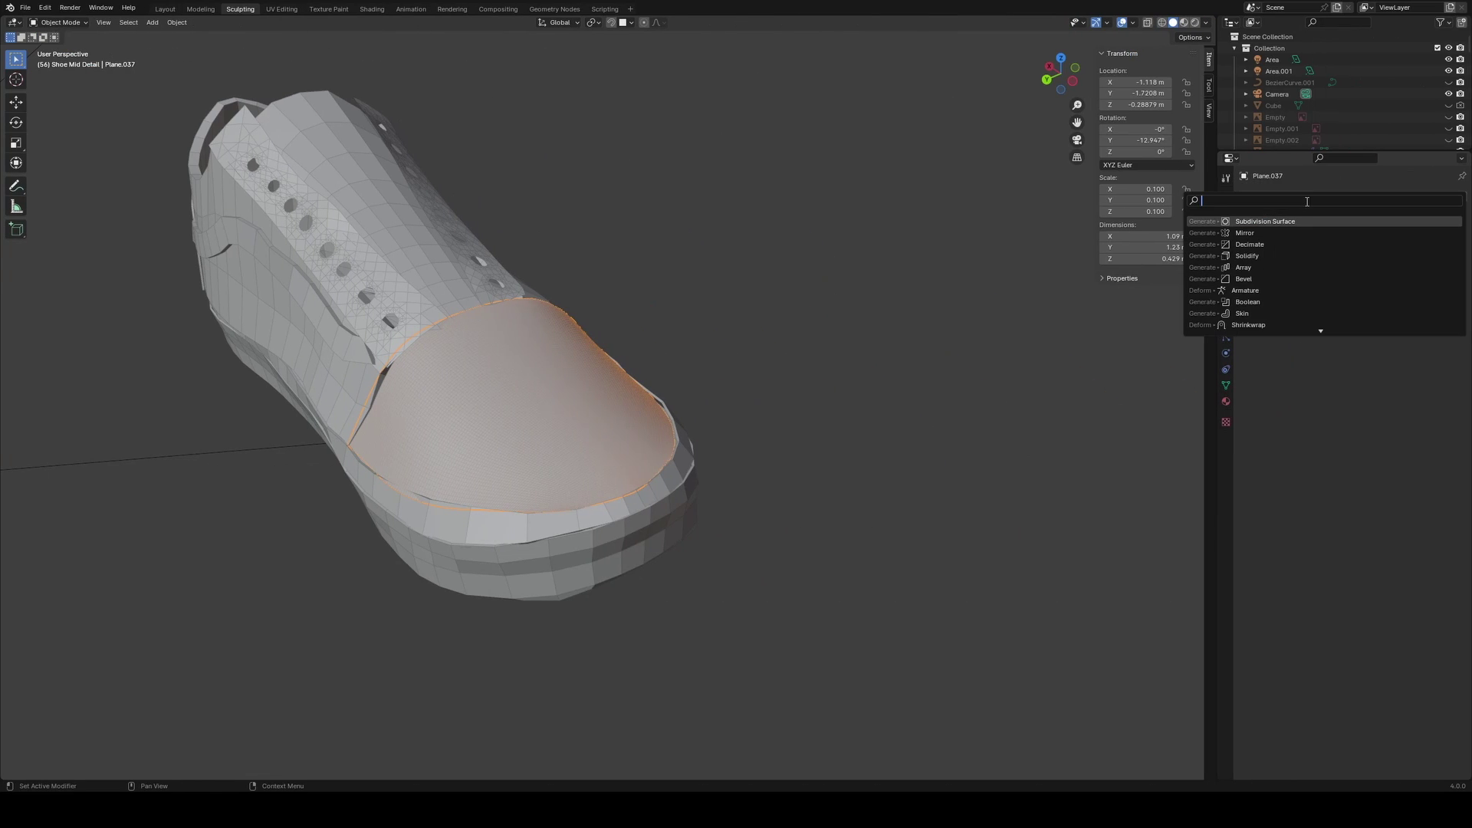
click(1290, 221)
middle_drag(840, 357, 652, 454)
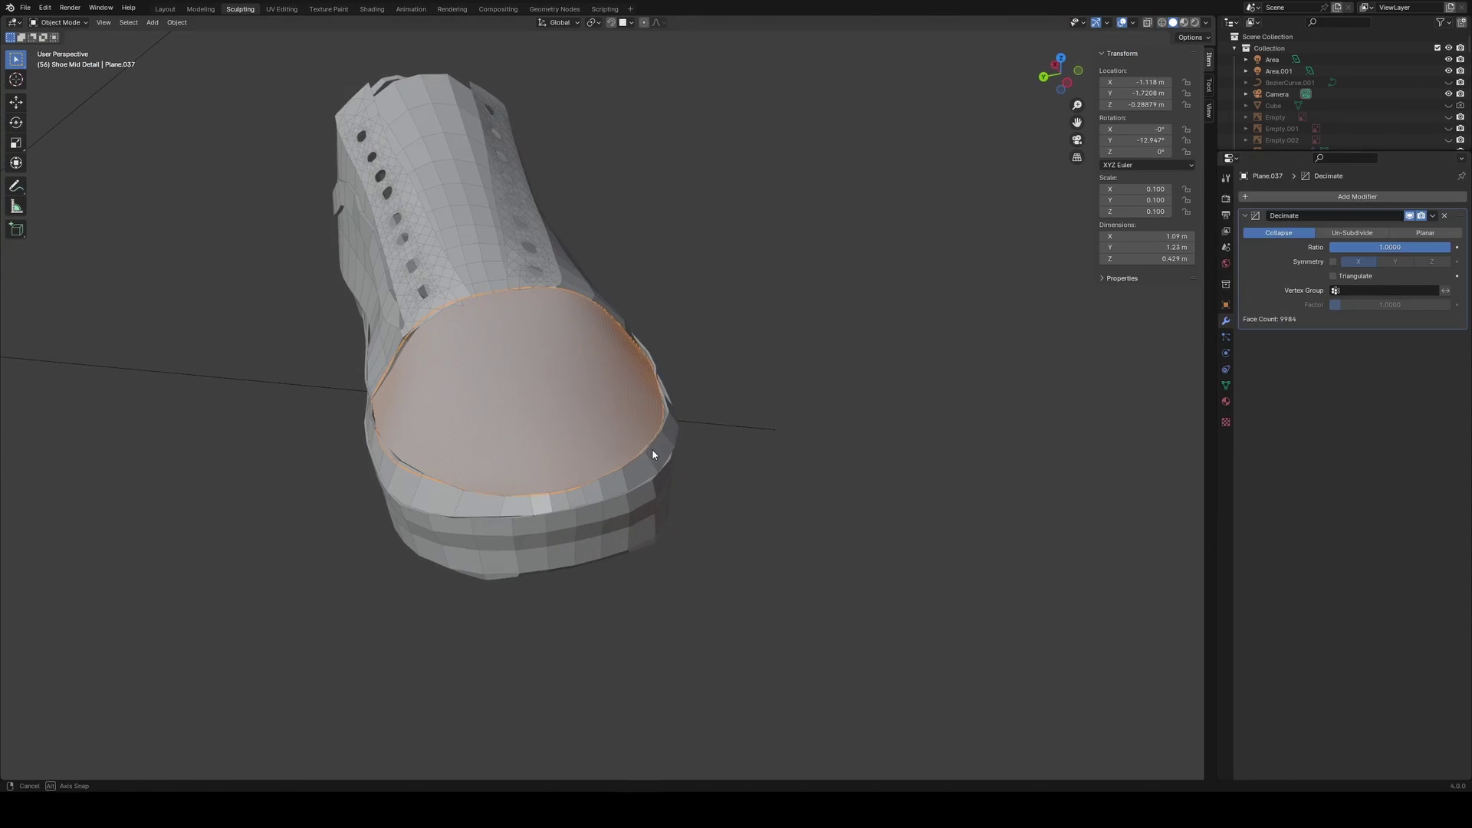
click(1345, 233)
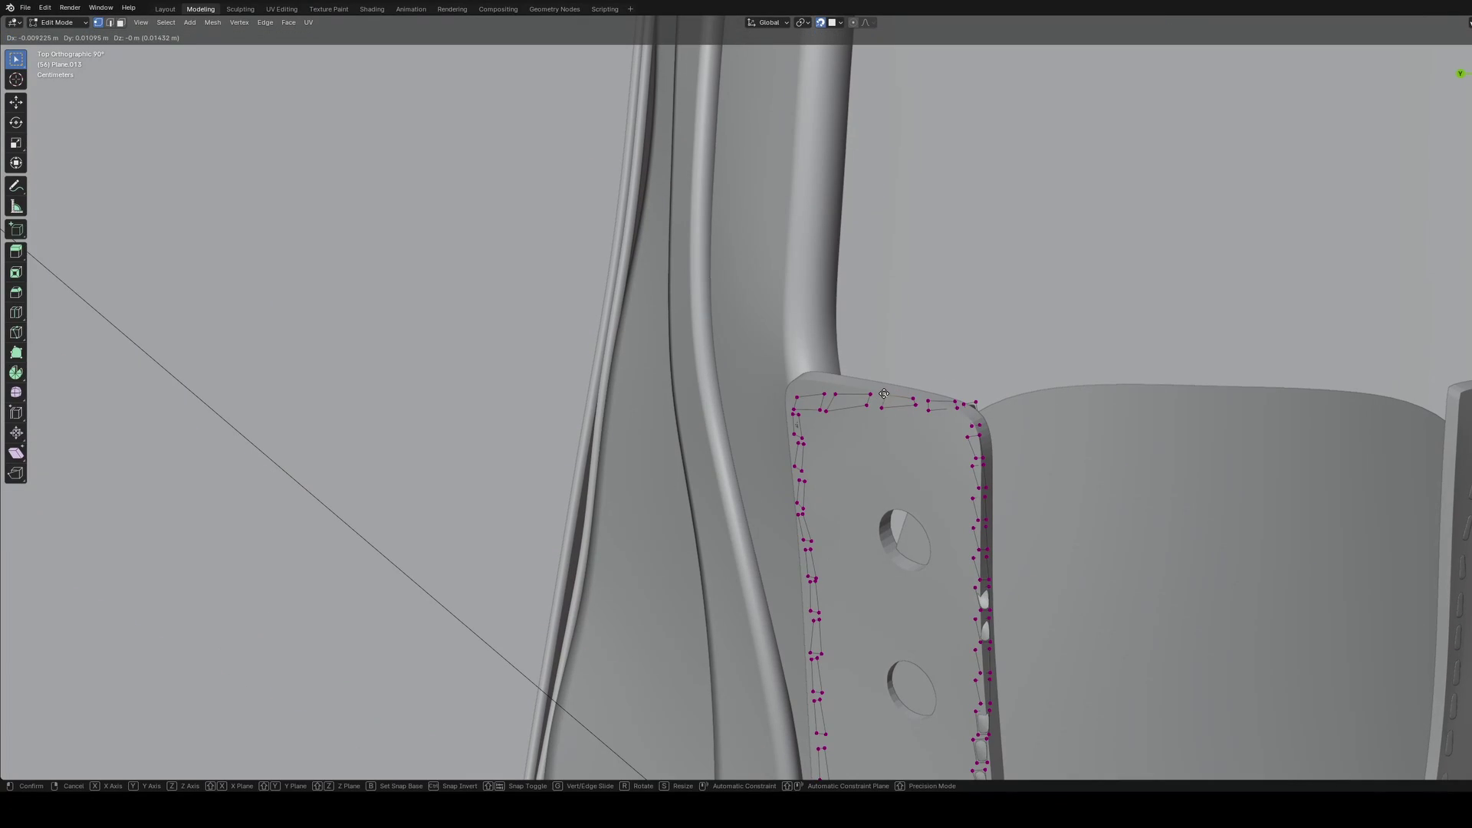
Step: Move the stitch vertices along the eyelet panel's top edge to follow its outline, ending in face selection mode
click(917, 405)
click(953, 406)
key(g)
click(951, 419)
key(3)
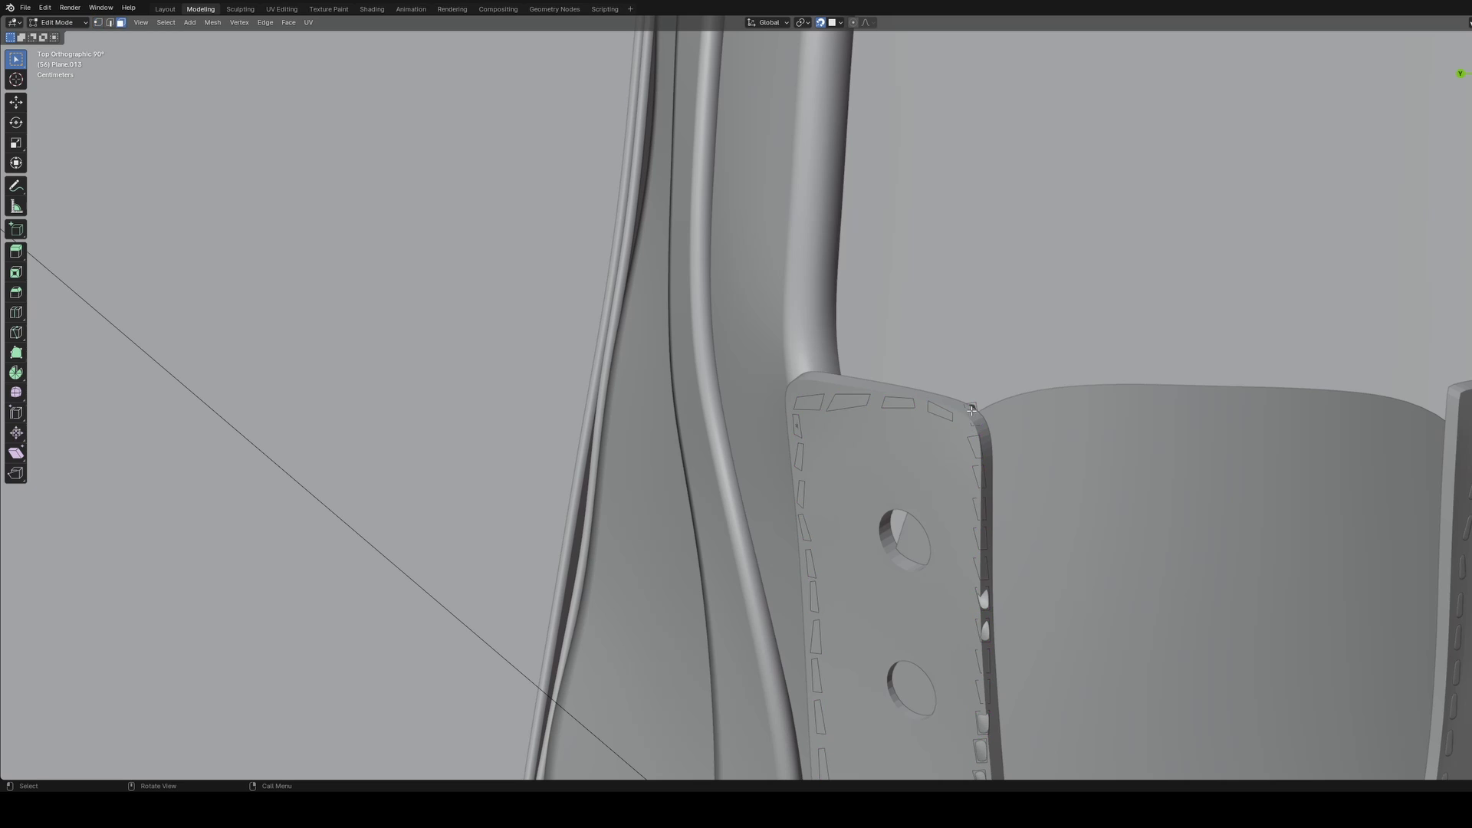
Step: Reposition and shrink the stitch faces below the eyelet panel's rounded corner so they follow its edge
click(975, 443)
click(979, 456)
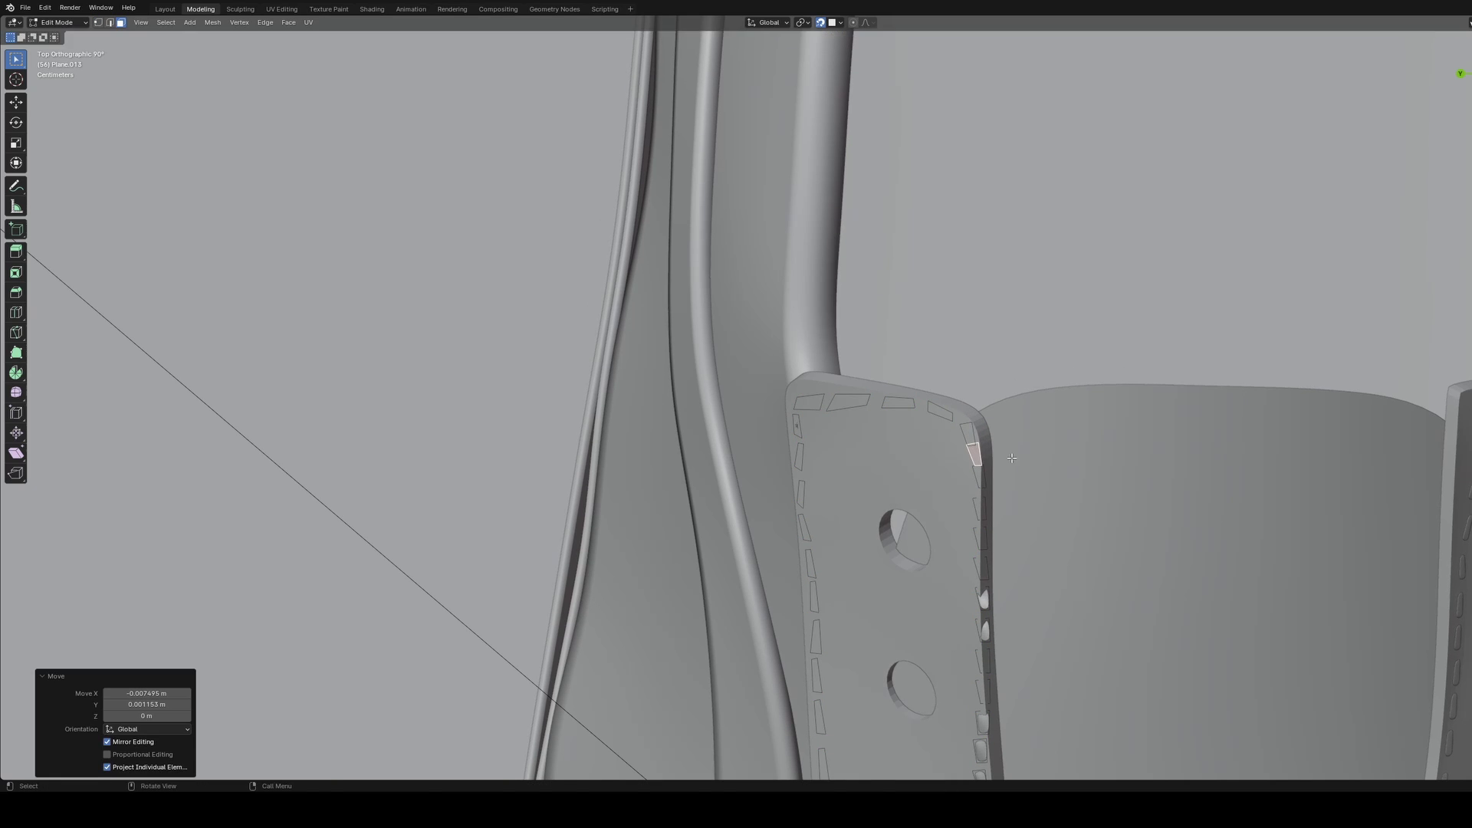
key(g)
click(997, 441)
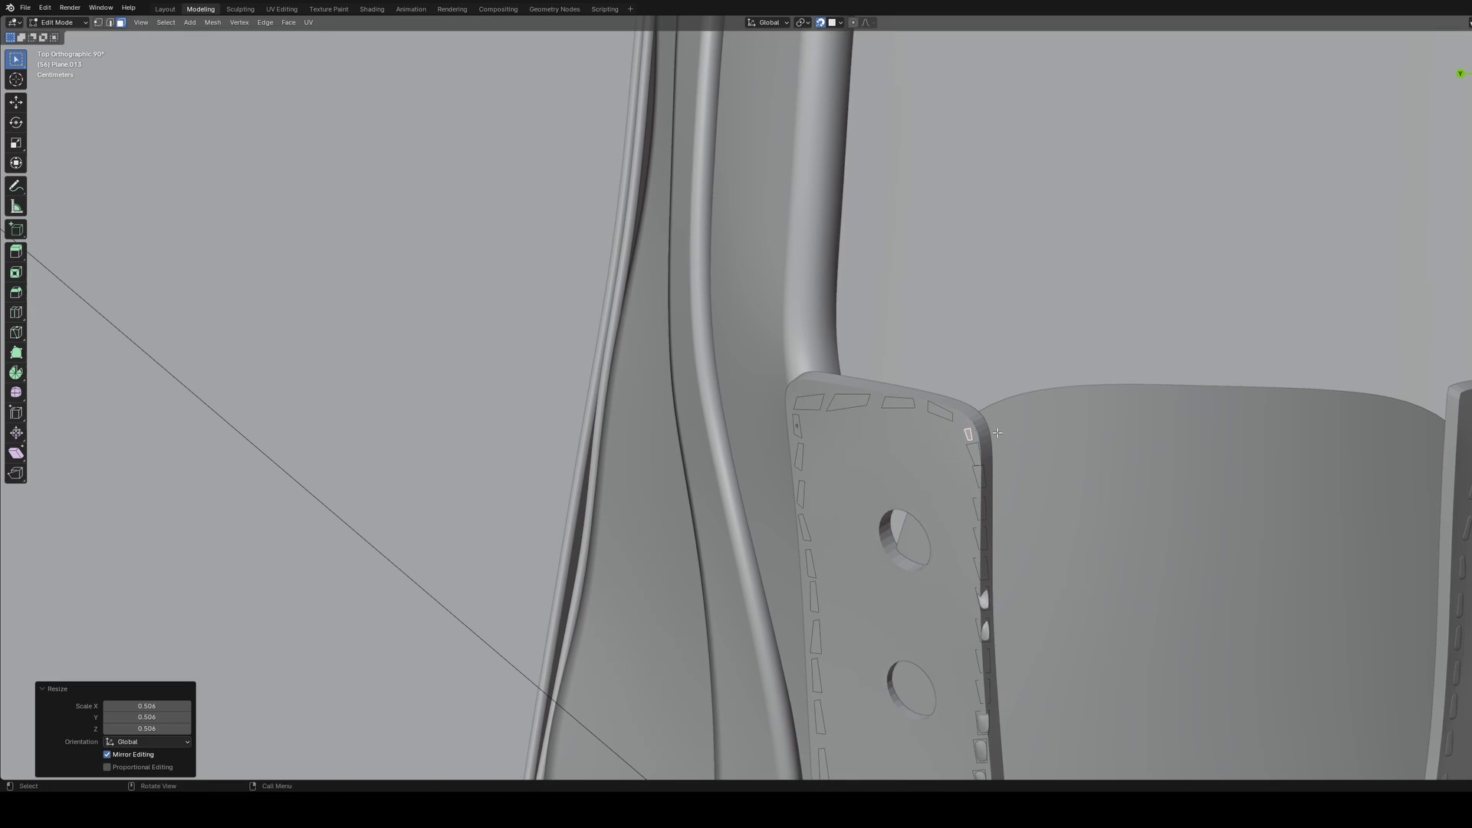
key(g)
key(g)
click(981, 440)
key(g)
click(969, 435)
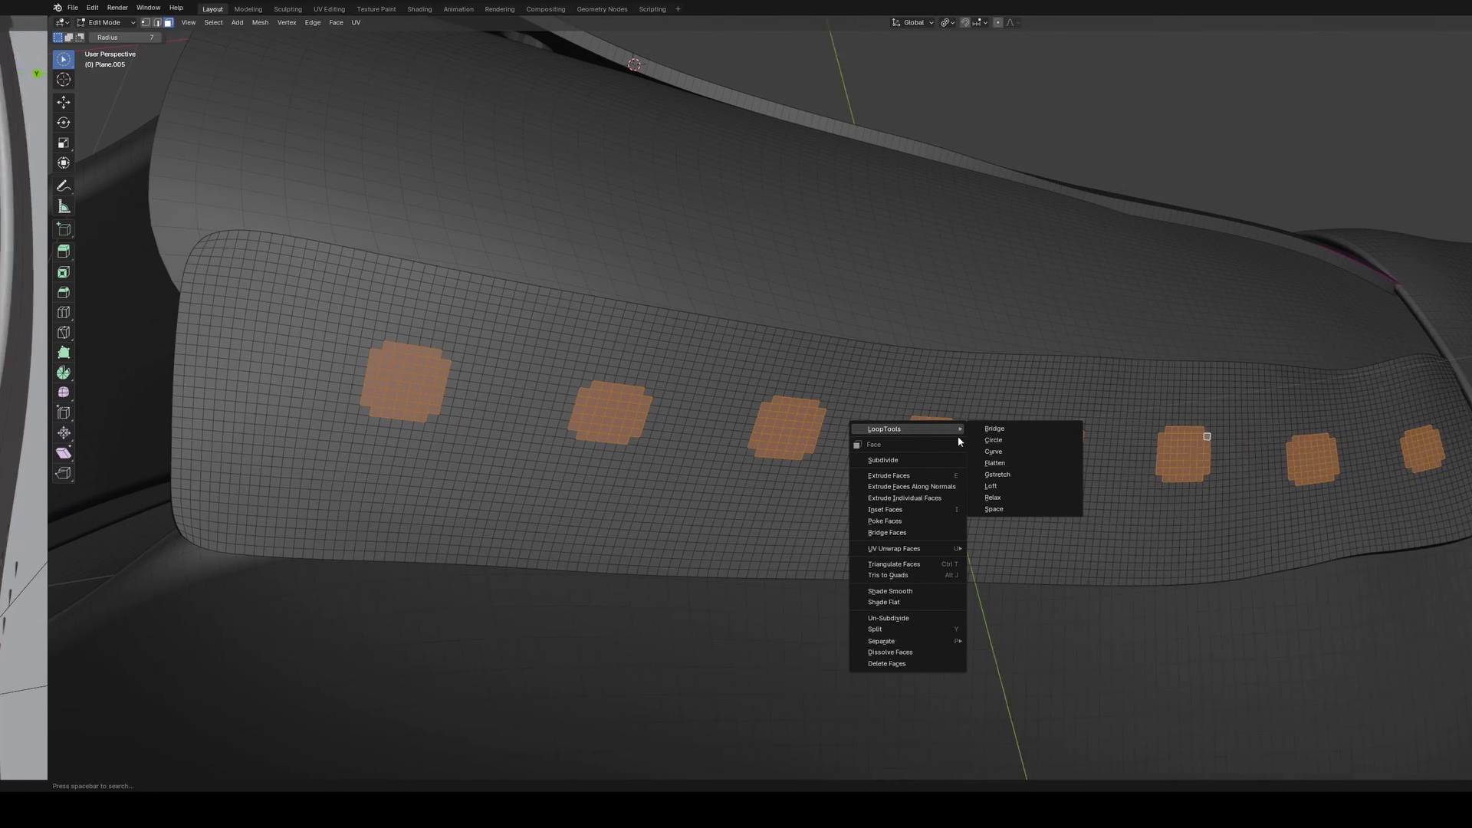
Step: Cut round eyelet holes by turning the selected face groups into circles with LoopTools, resizing them and deleting their faces
click(997, 444)
key(s)
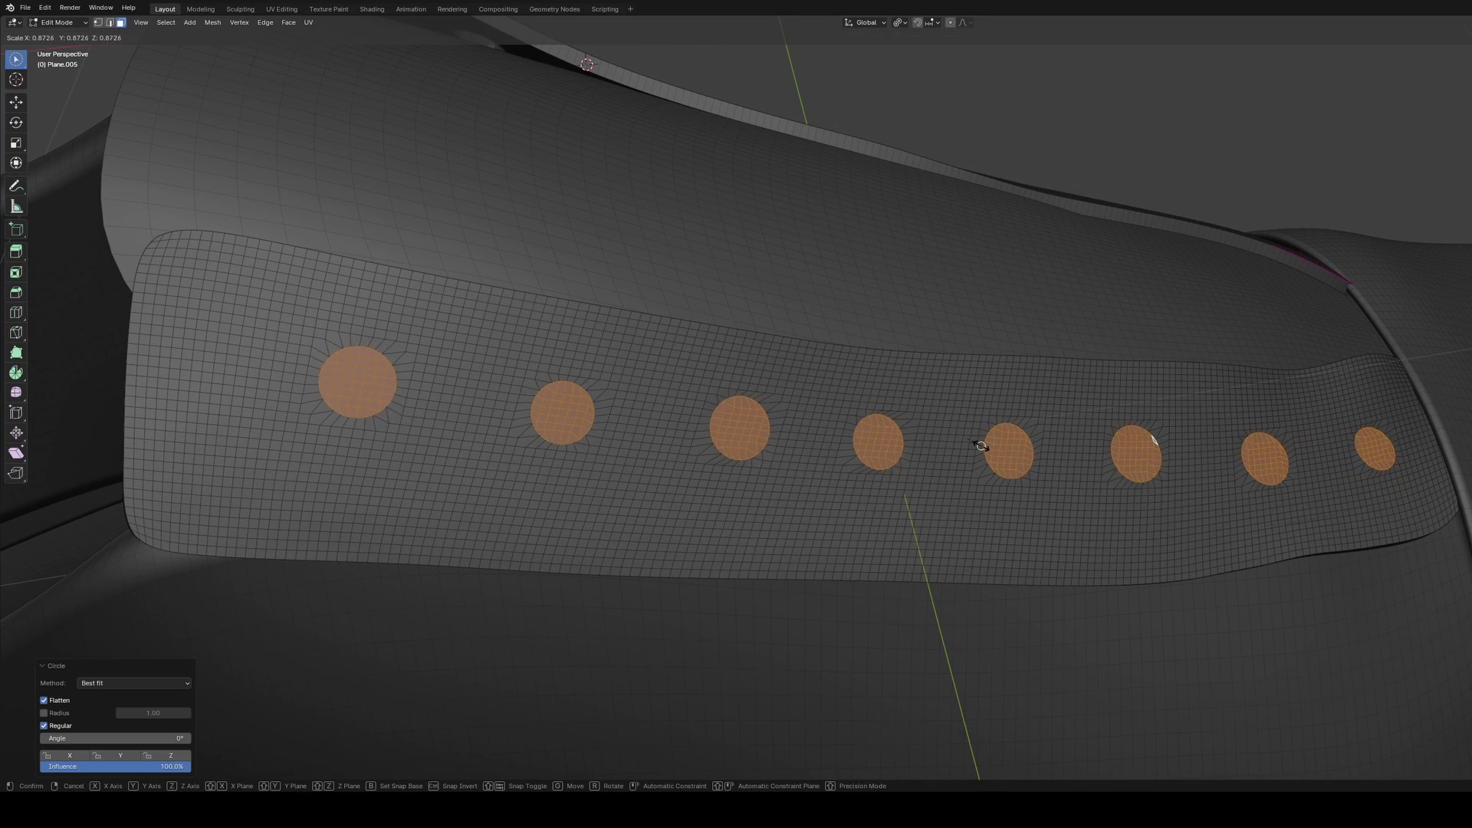
click(982, 447)
key(x)
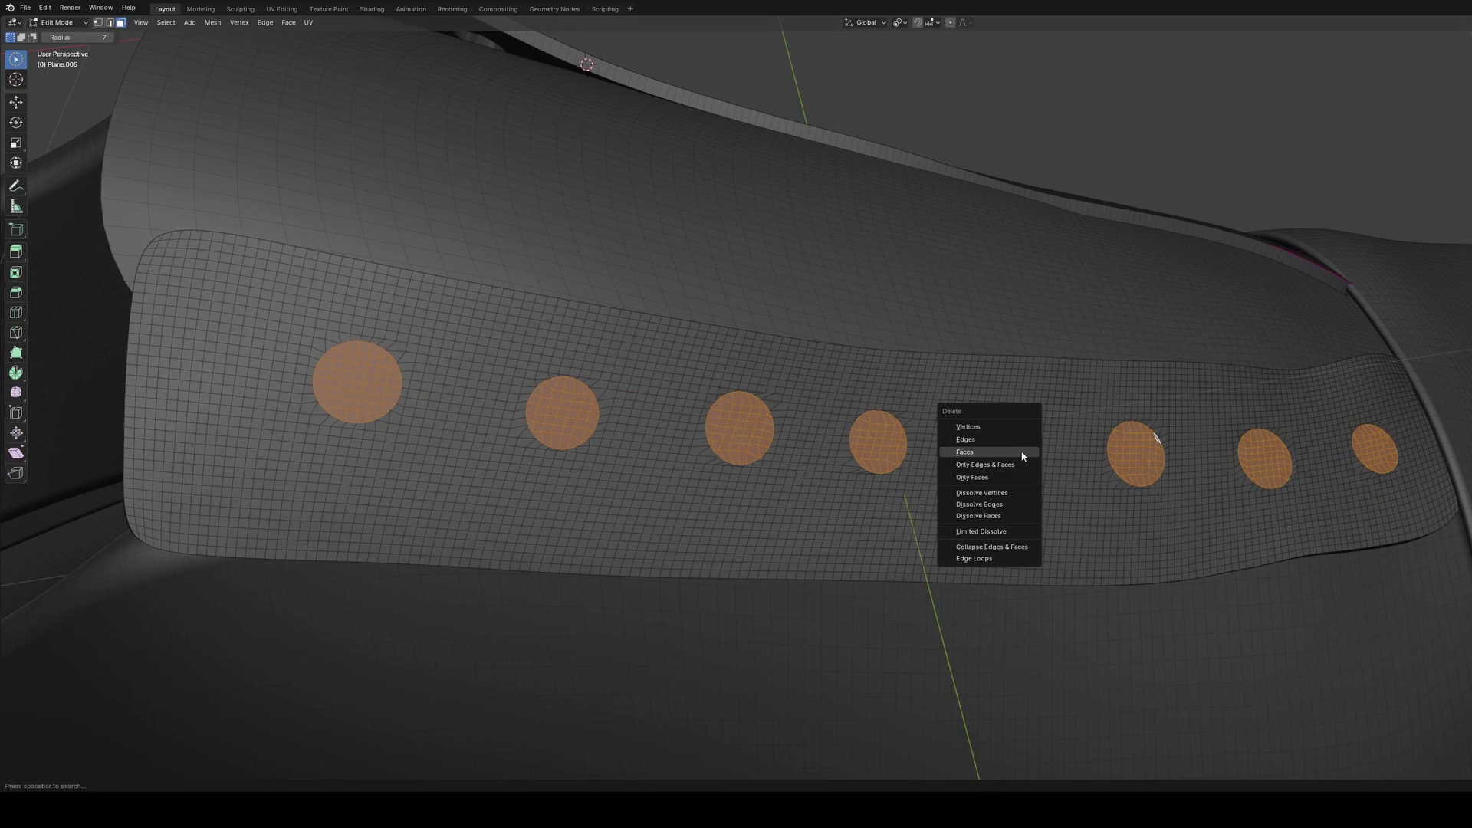
click(1022, 451)
Step: Leave Edit Mode on the eyelet panel and toggle the overlays to examine the eyelet holes from several angles
key(ctrl+Tab)
mouse_move(1025, 453)
middle_down()
mouse_move(966, 451)
mouse_move(849, 380)
middle_up()
click(57, 22)
click(61, 30)
scroll(891, 439, down, 6)
key(shift+alt+z)
middle_drag(1245, 232, 1189, 460)
scroll(1150, 514, down, 4)
middle_drag(1150, 514, 937, 509)
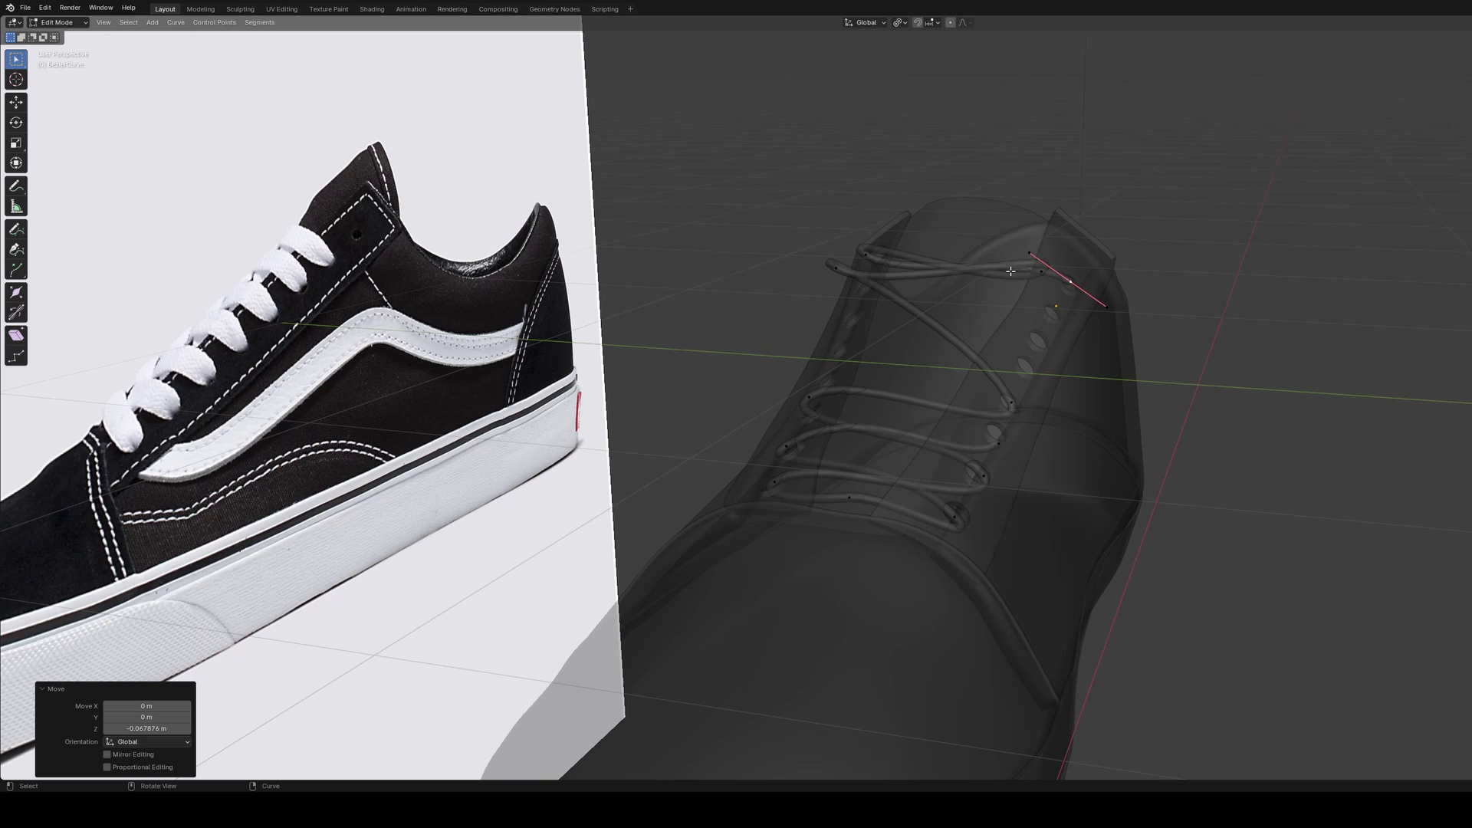
Step: Turn off X-ray and move the lace curve's control point about 0.21 m down along Z beside the eyelet row
click(1041, 282)
key(alt+z)
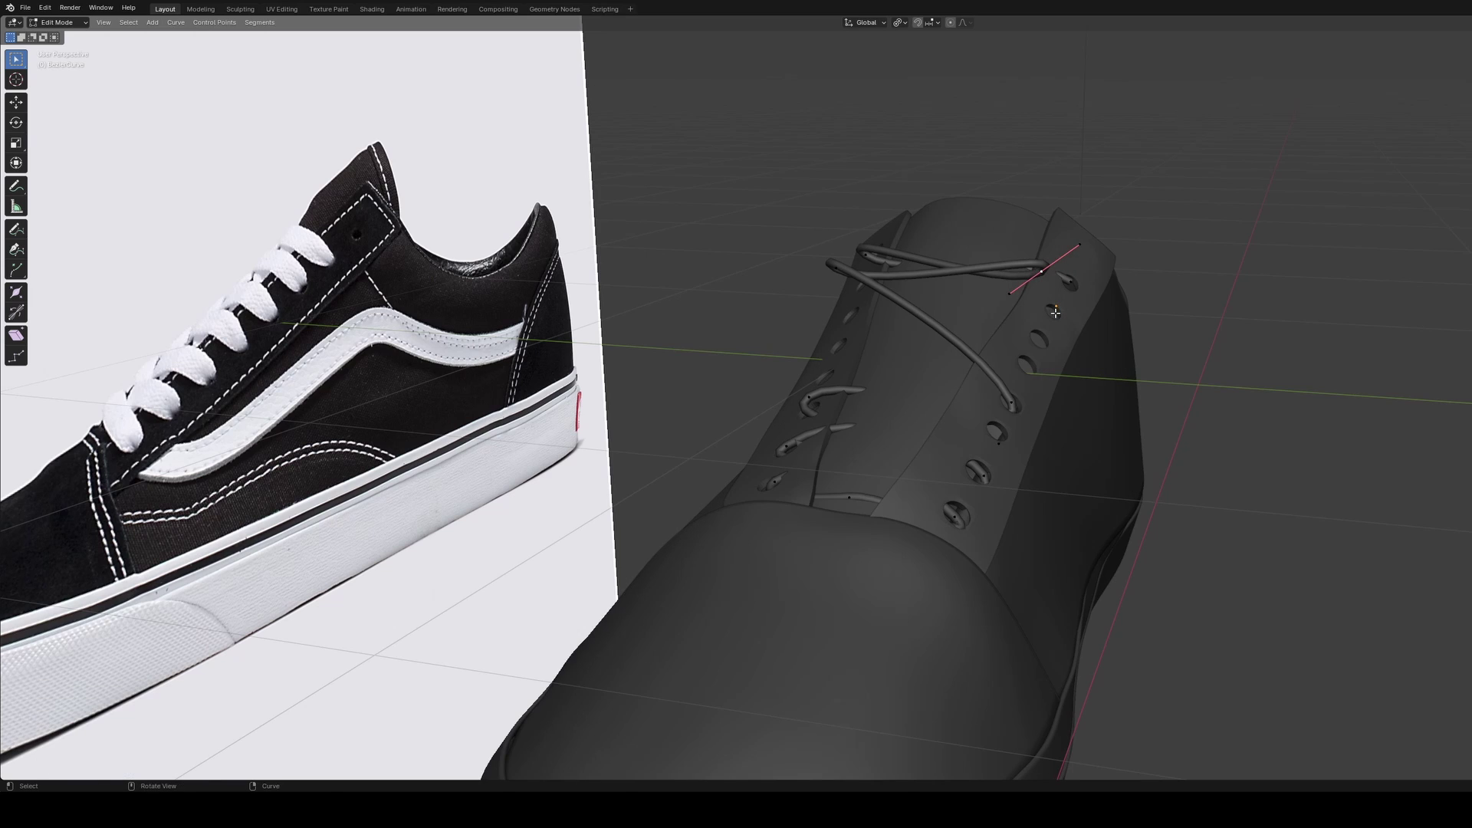
key(g)
key(z)
click(1049, 388)
key(ctrl+KP_3)
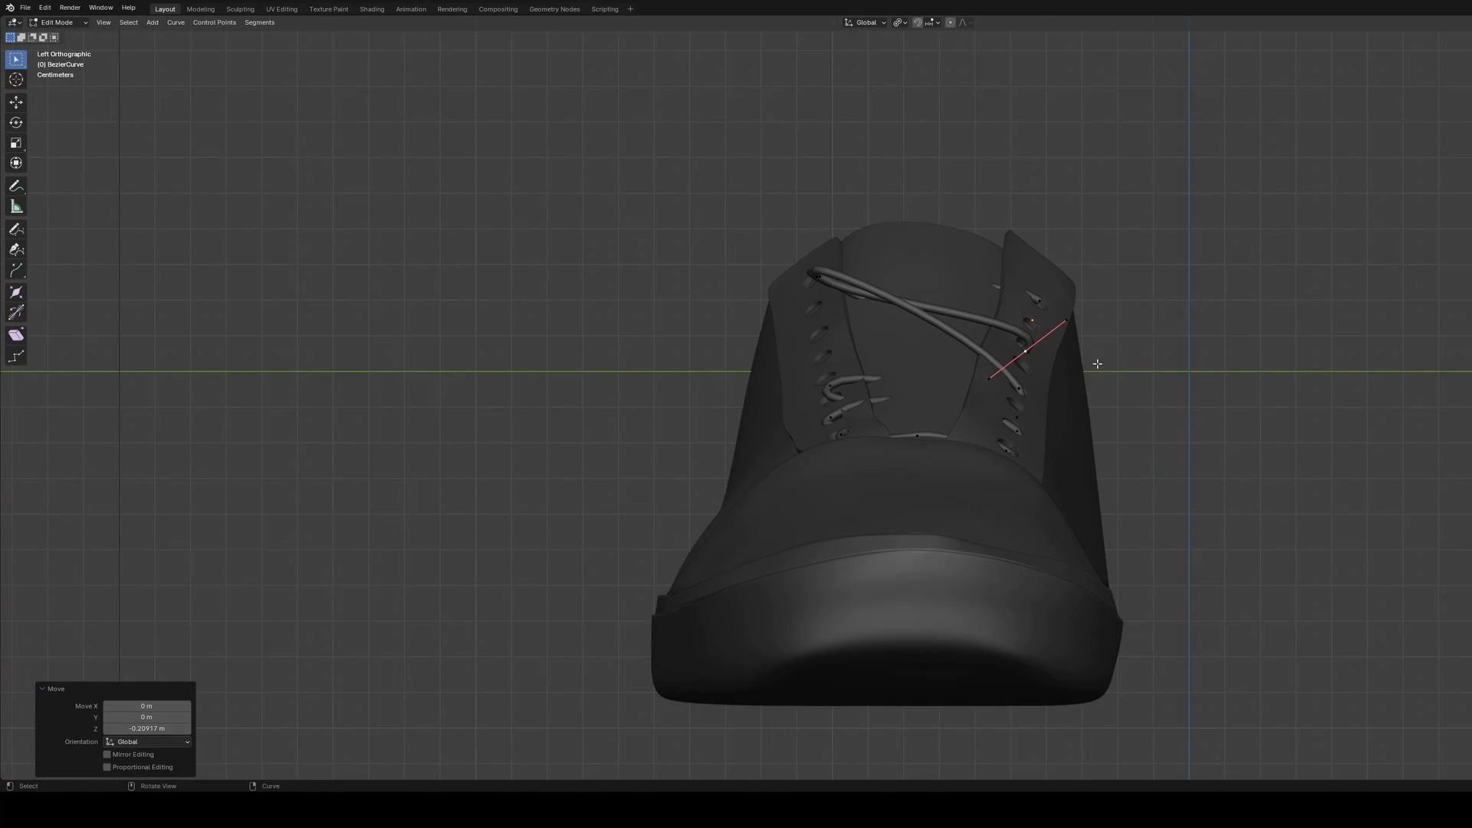
key(z)
key(z)
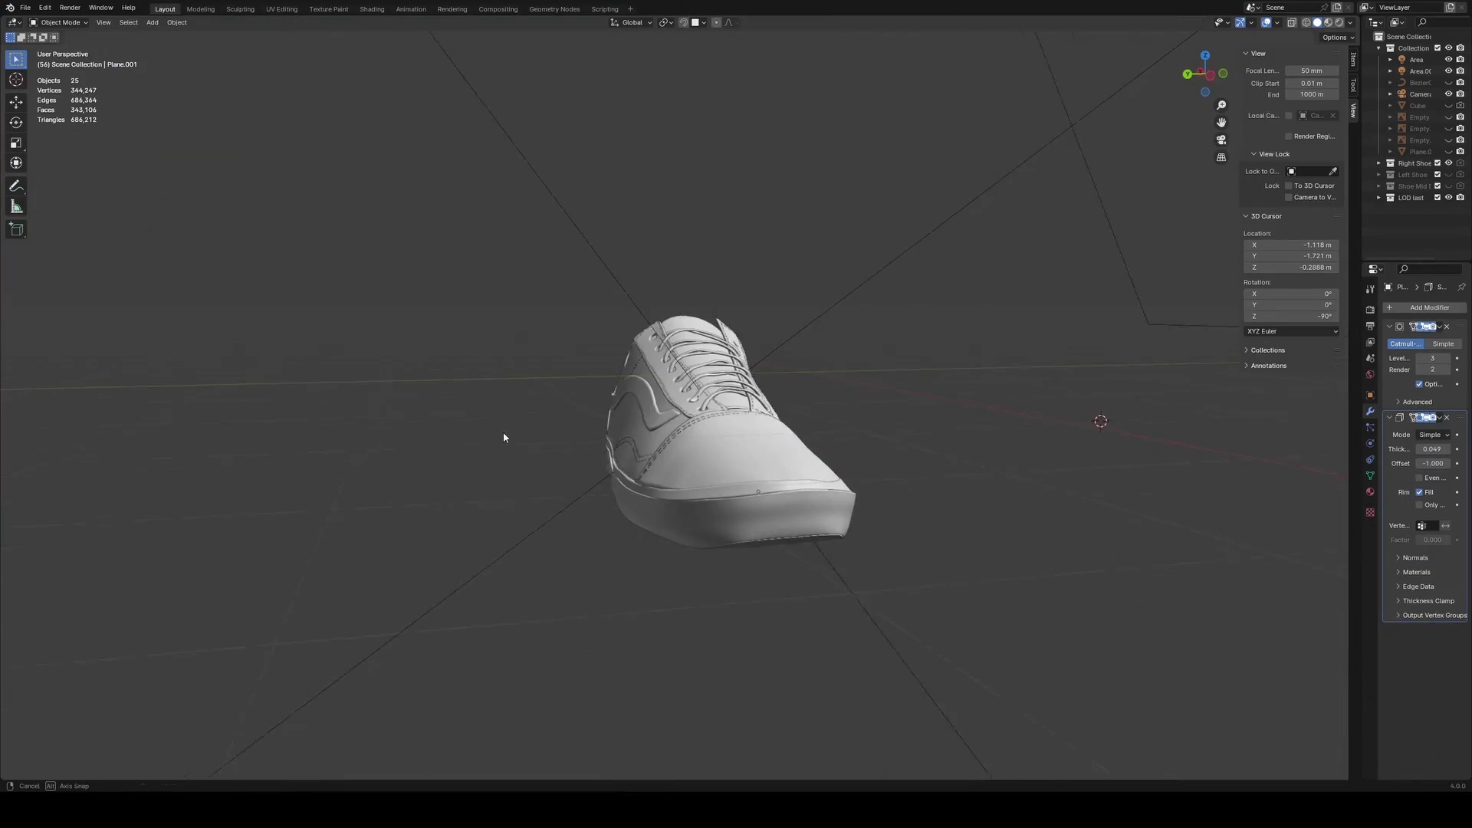
Step: Select every visible object in the scene, including the shoe, lights and camera, and delete them
middle_drag(404, 439, 758, 454)
key(a)
key(x)
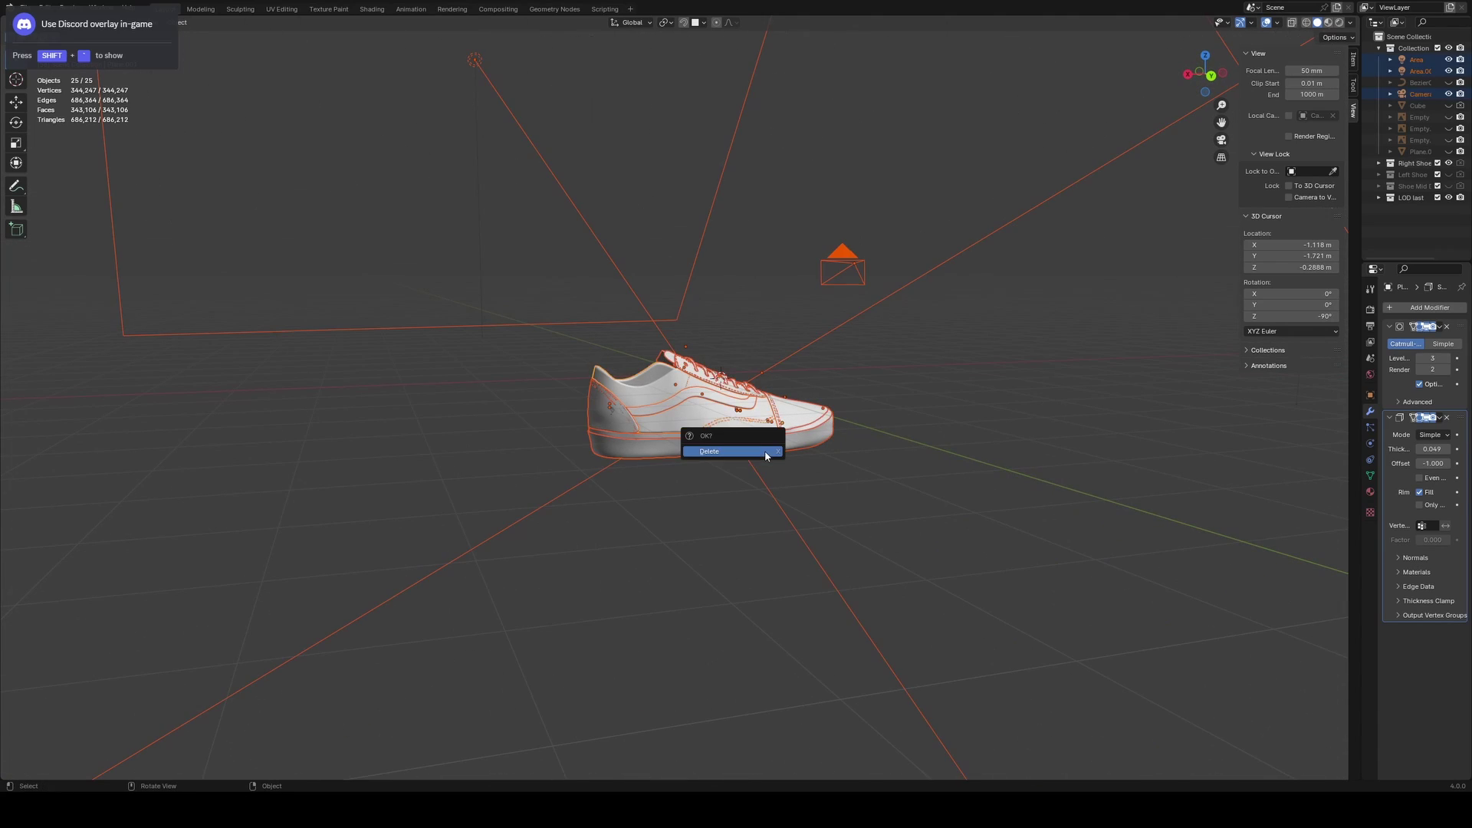
click(765, 456)
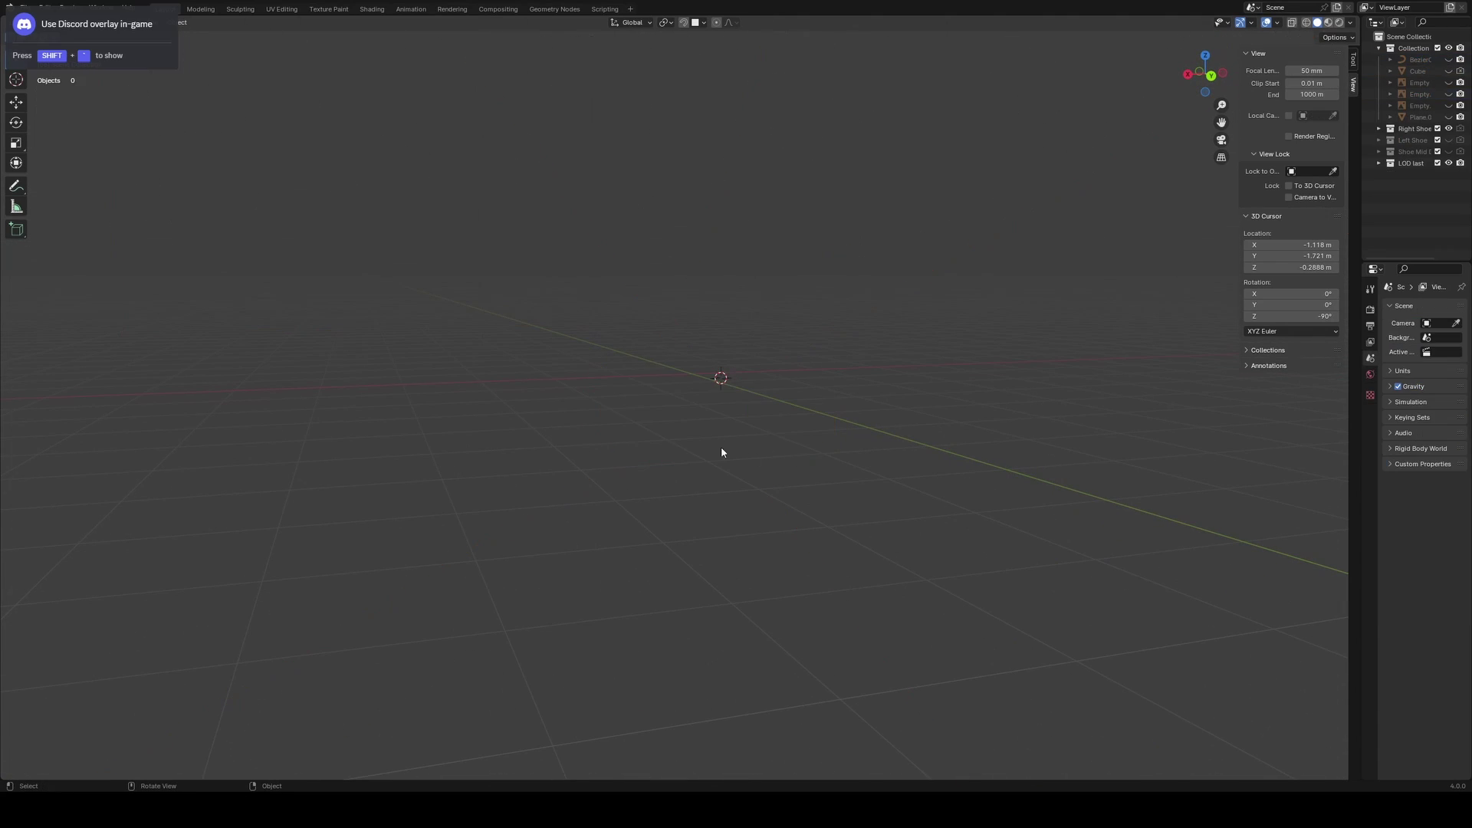
Step: Start adding an image object to the empty scene
key(shift+a)
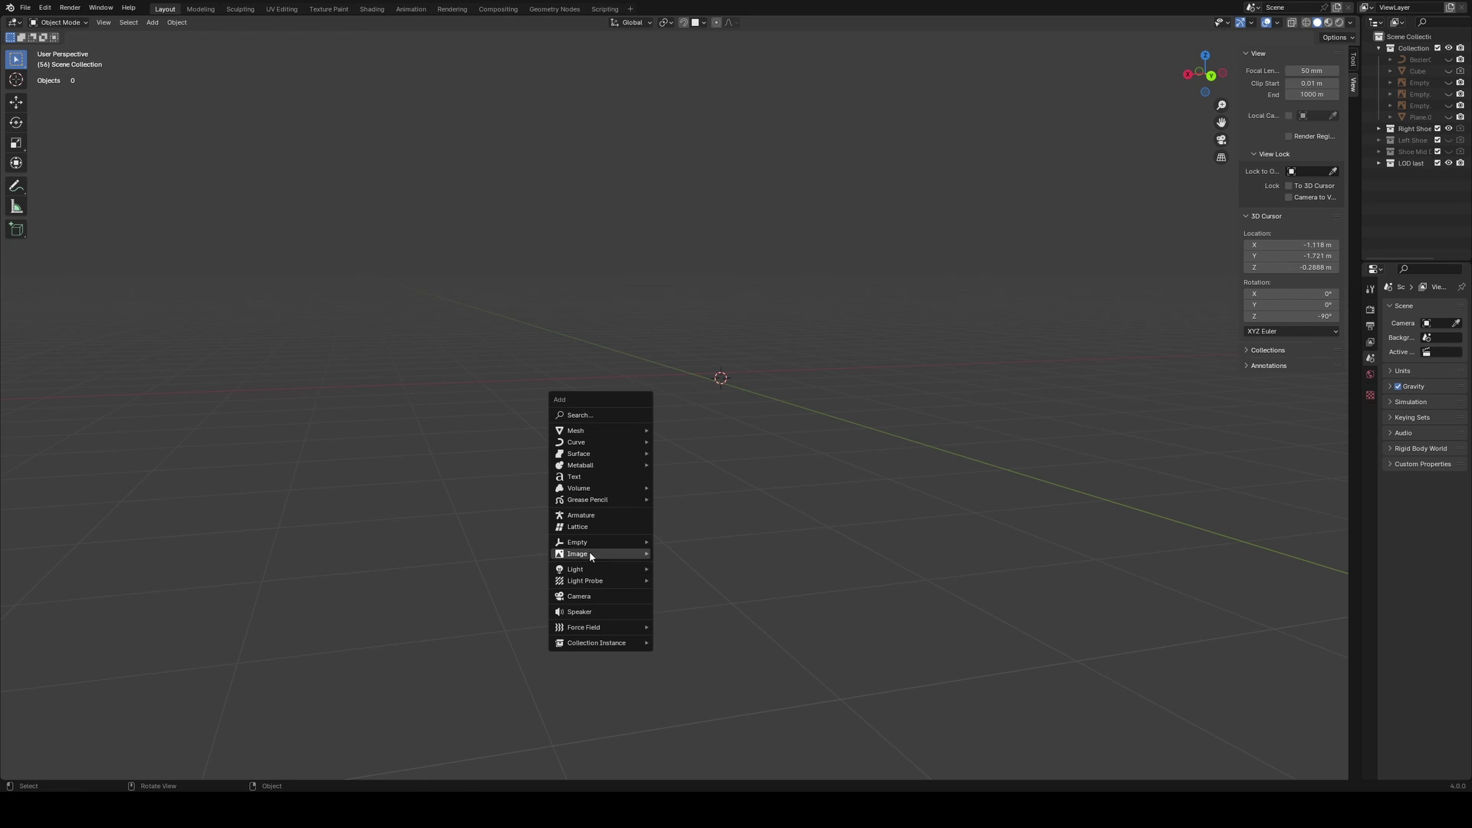